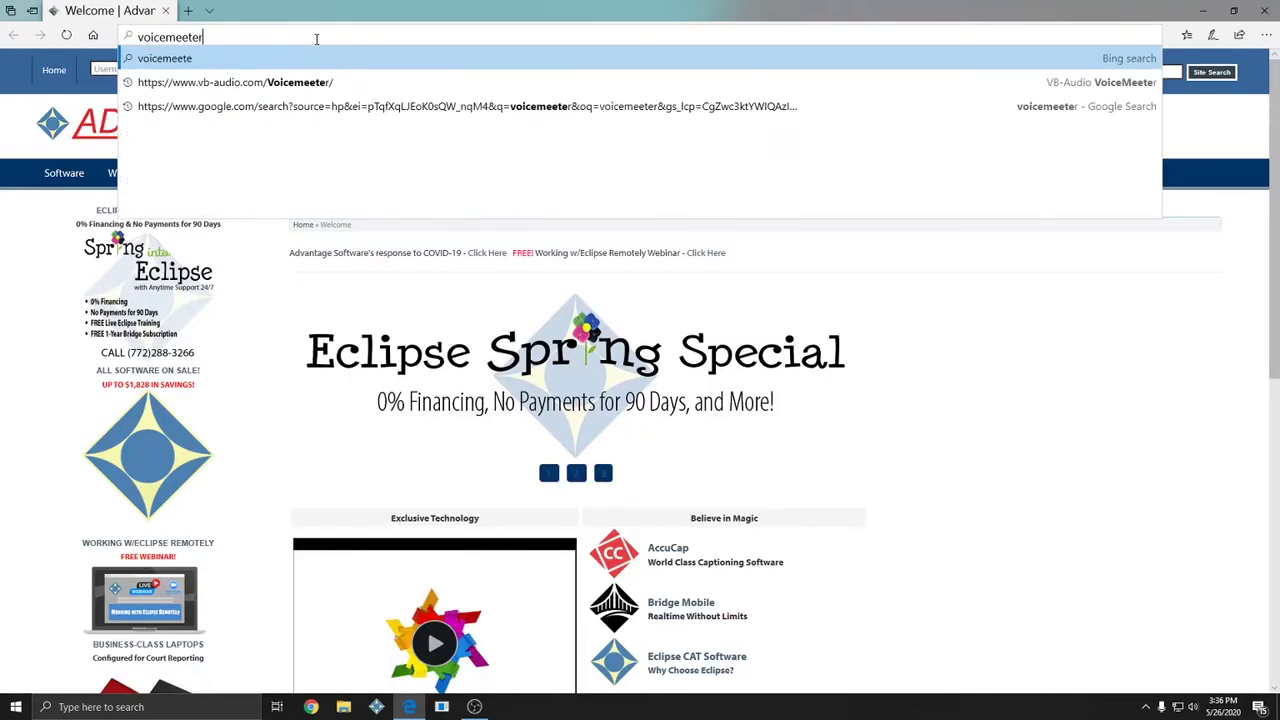
# Step: Search the web for voicemeeter and open the VB-Audio Voicemeeter page
pyautogui.press('Return')
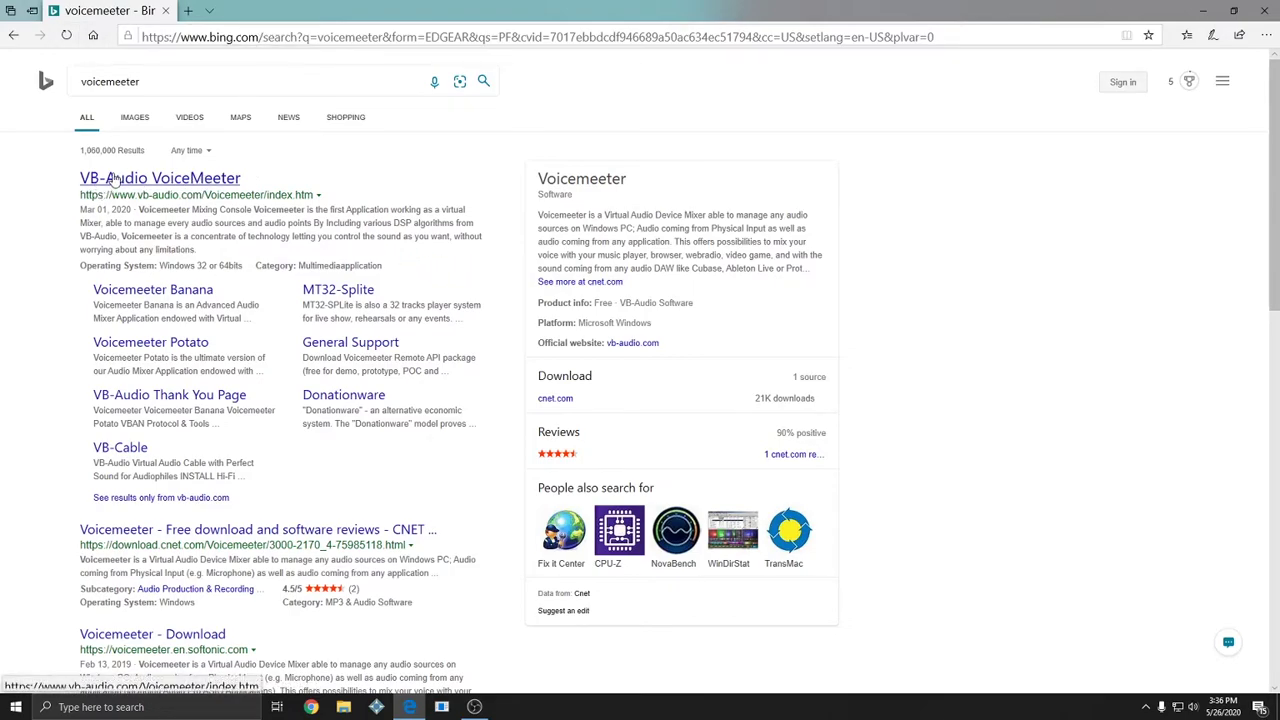
pyautogui.click(181, 187)
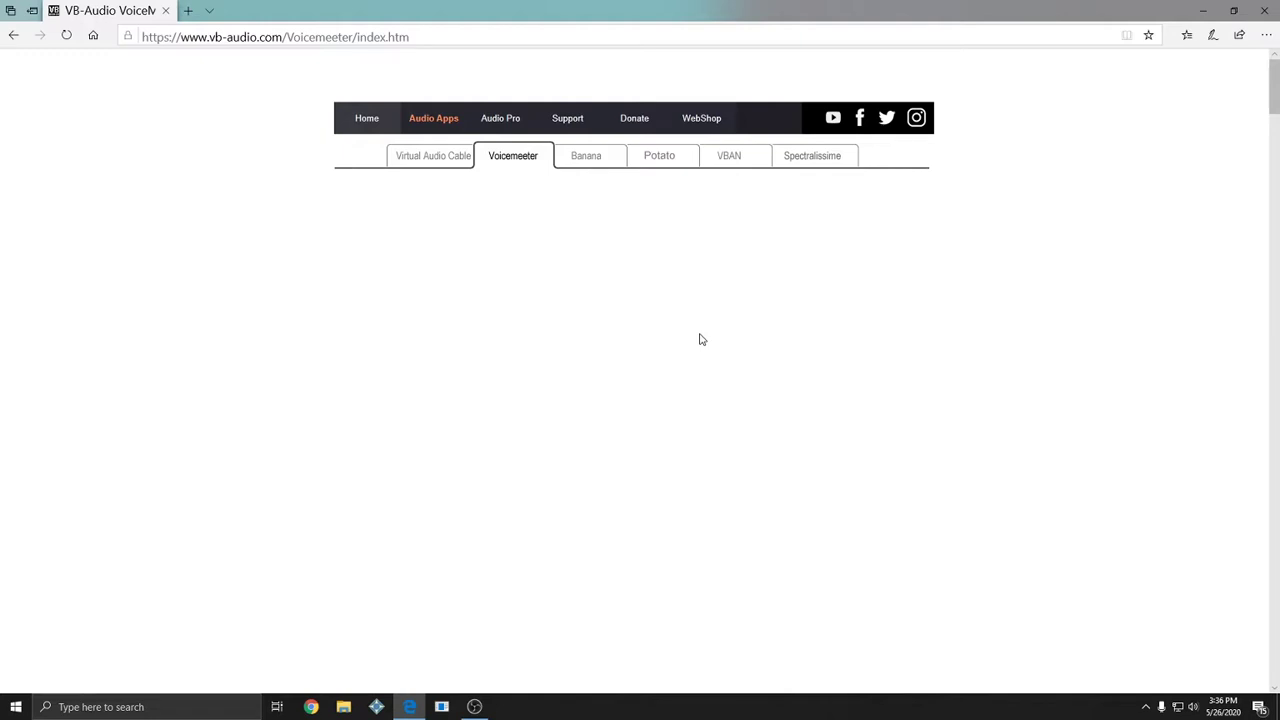
pyautogui.scroll(-5, 698, 333)
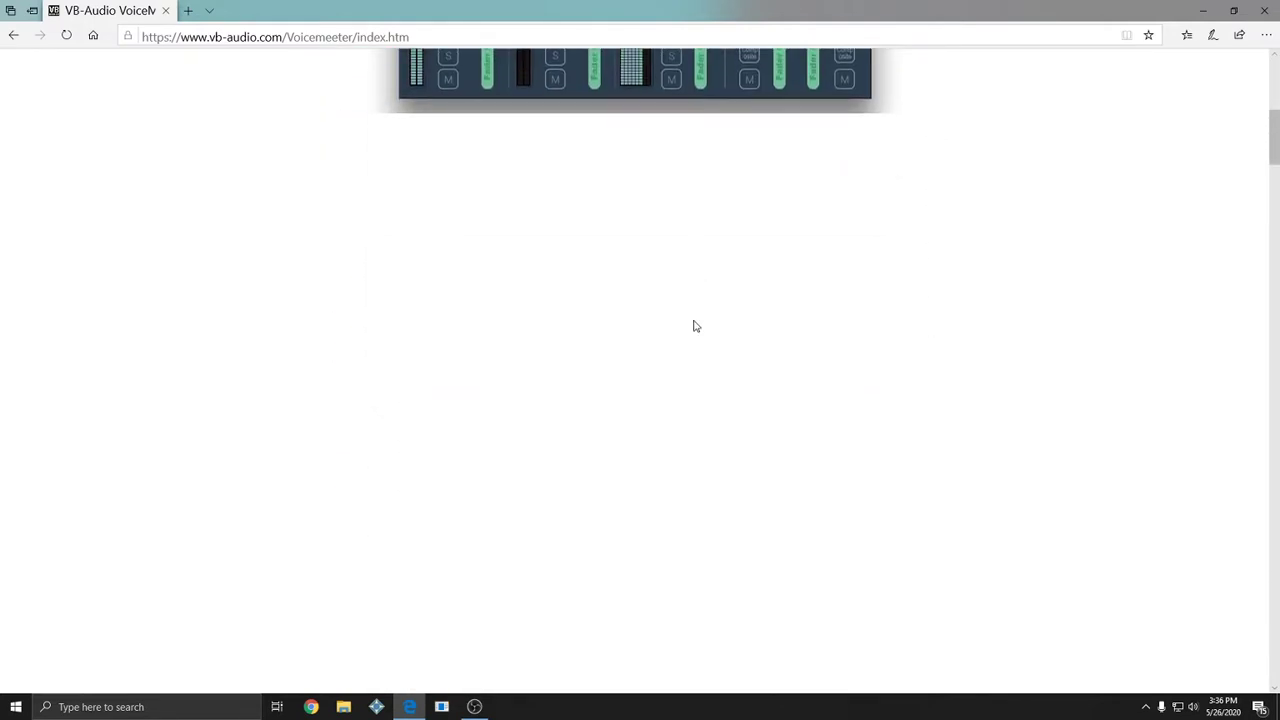
pyautogui.scroll(-1, 520, 316)
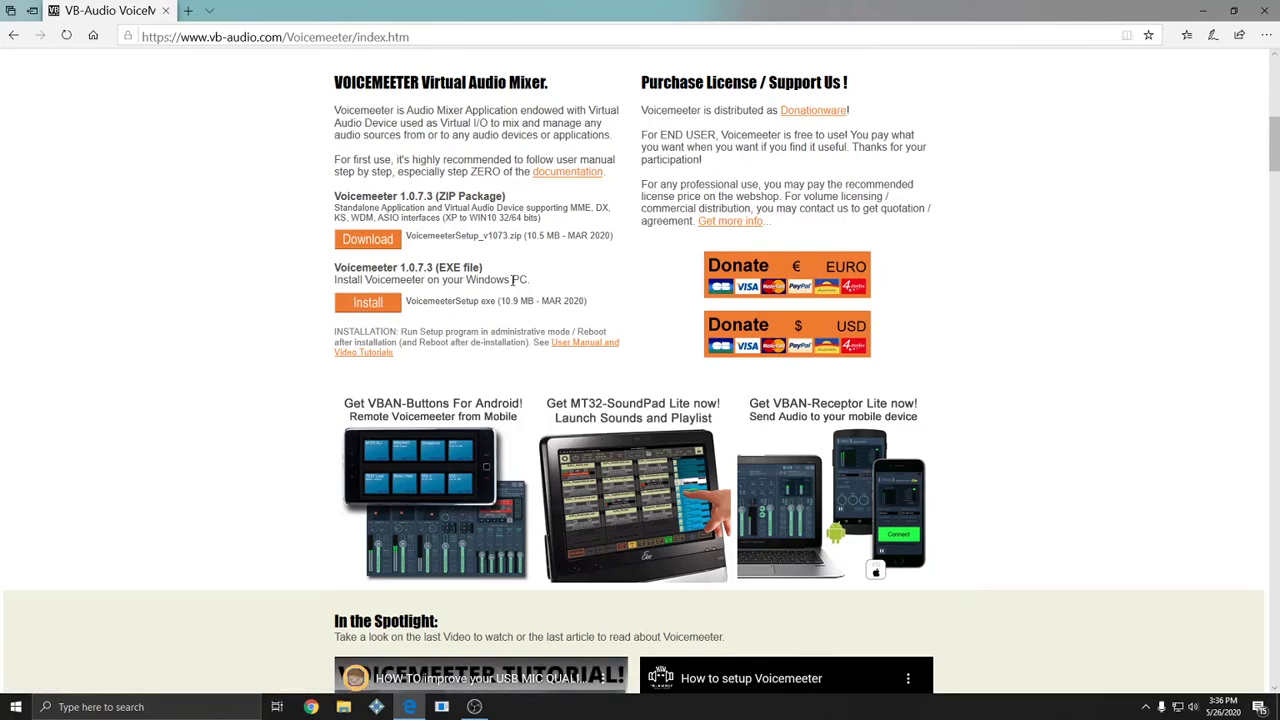
# Step: Download the VoicemeeterSetup.exe installer and choose to run it
pyautogui.moveTo(406, 301); pyautogui.dragTo(497, 302)
pyautogui.click(500, 234)
pyautogui.click(370, 307)
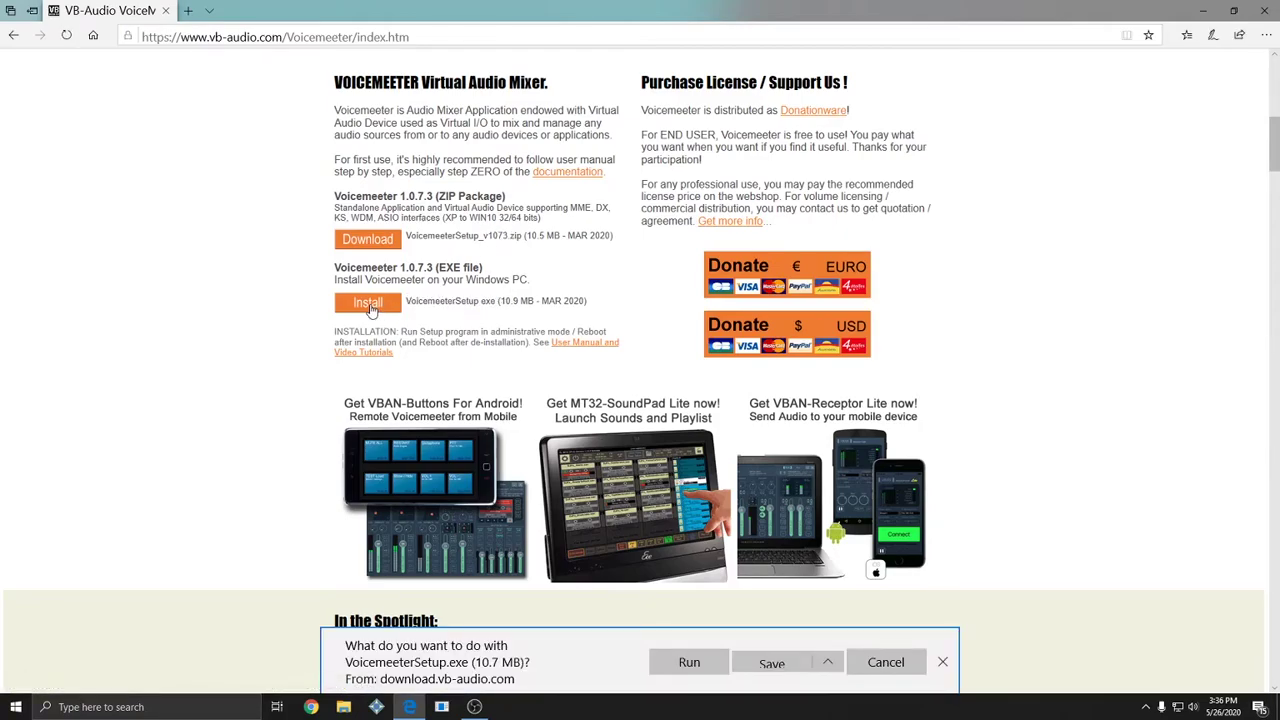
# Step: Run VoicemeeterSetup.exe to completion, acknowledge the reboot notice, and close Chrome and Edge
pyautogui.click(772, 663)
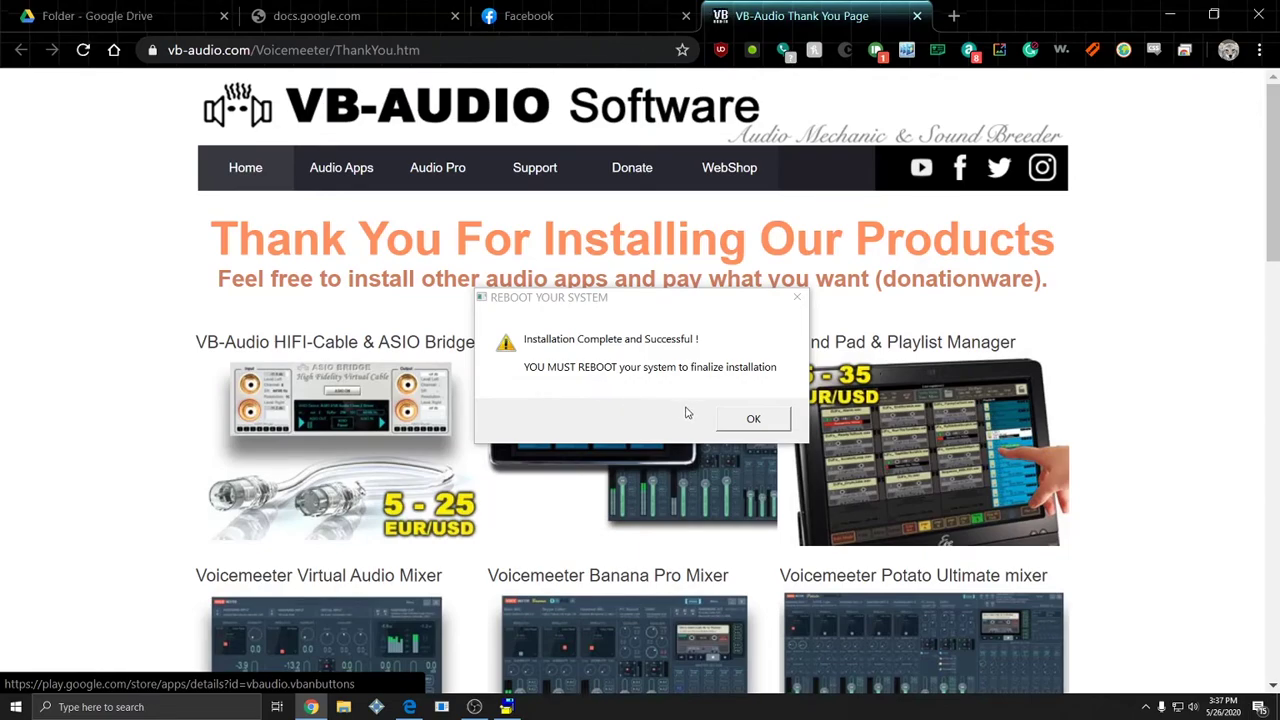
pyautogui.click(762, 424)
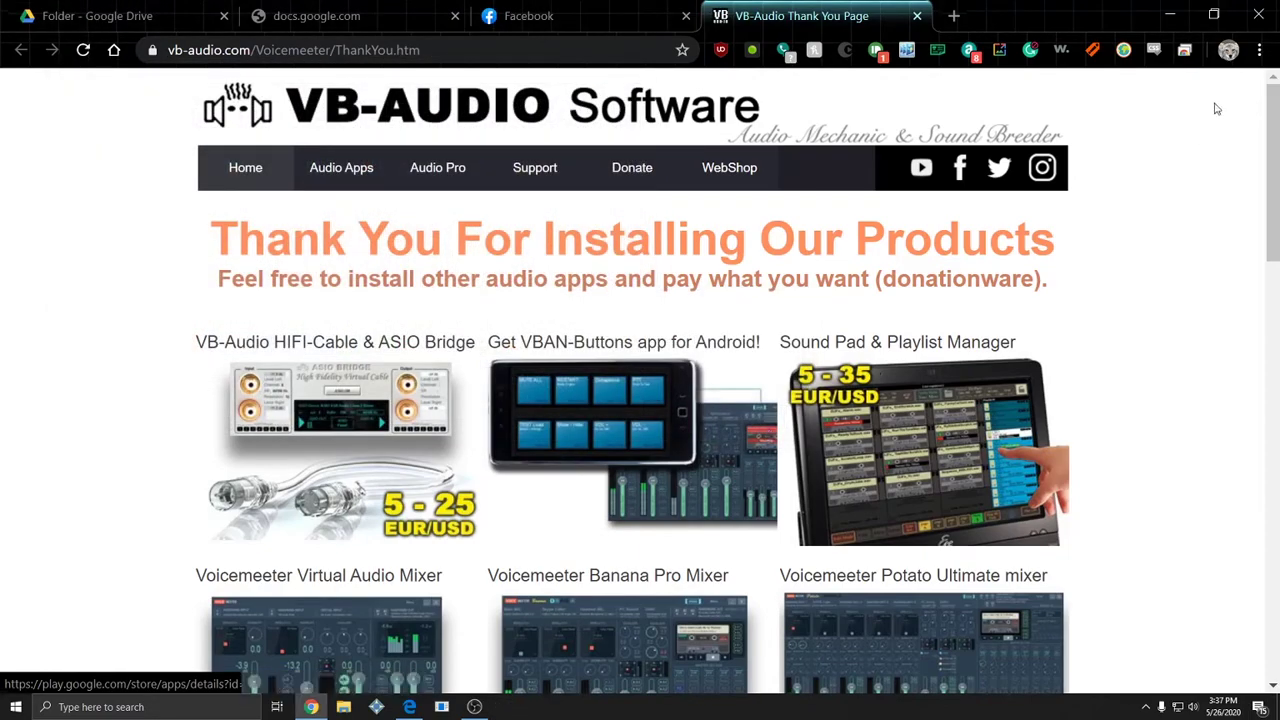
pyautogui.click(1263, 13)
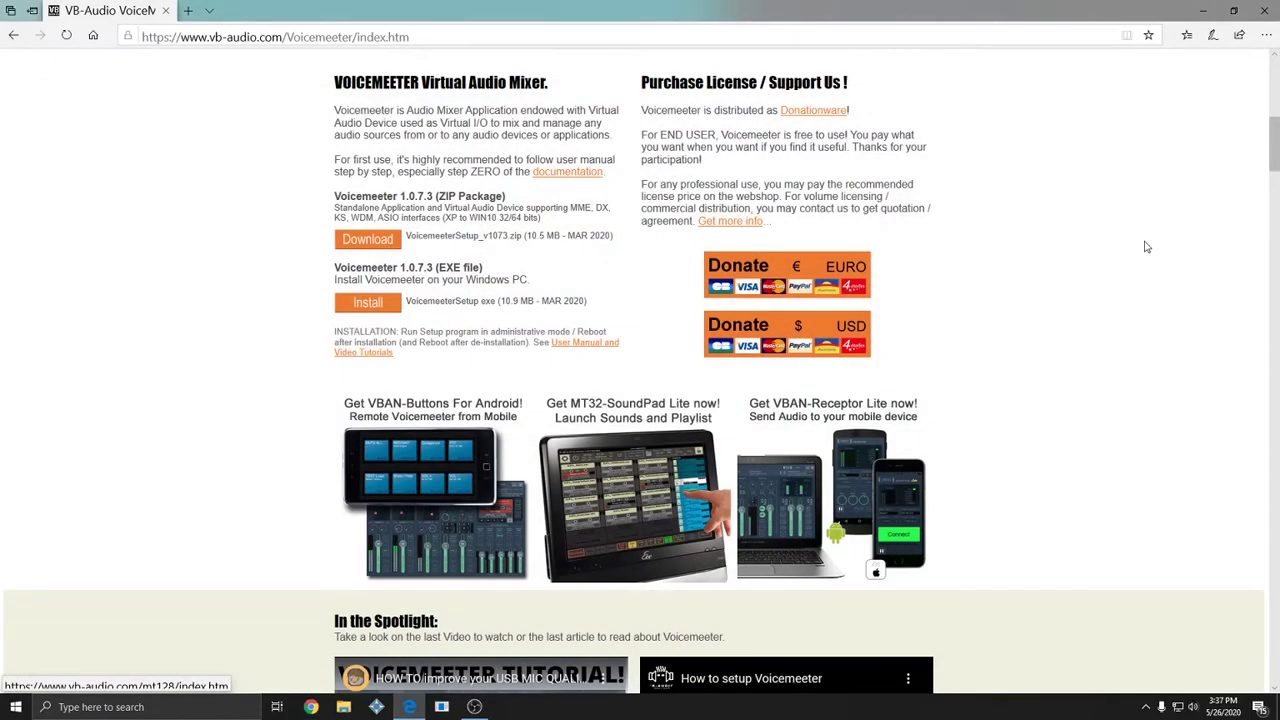
pyautogui.click(1265, 13)
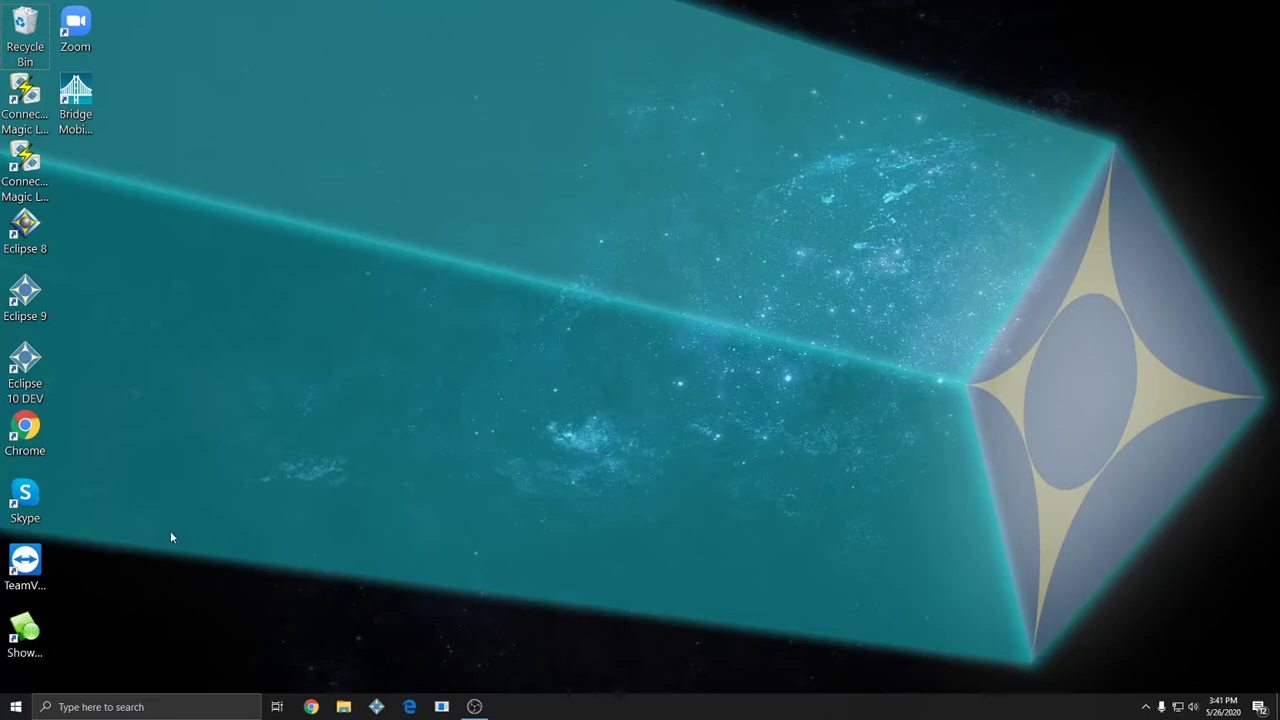
# Step: Pin Voicemeeter from the Start menu's VB Audio group to Start, then launch it
pyautogui.click(16, 707)
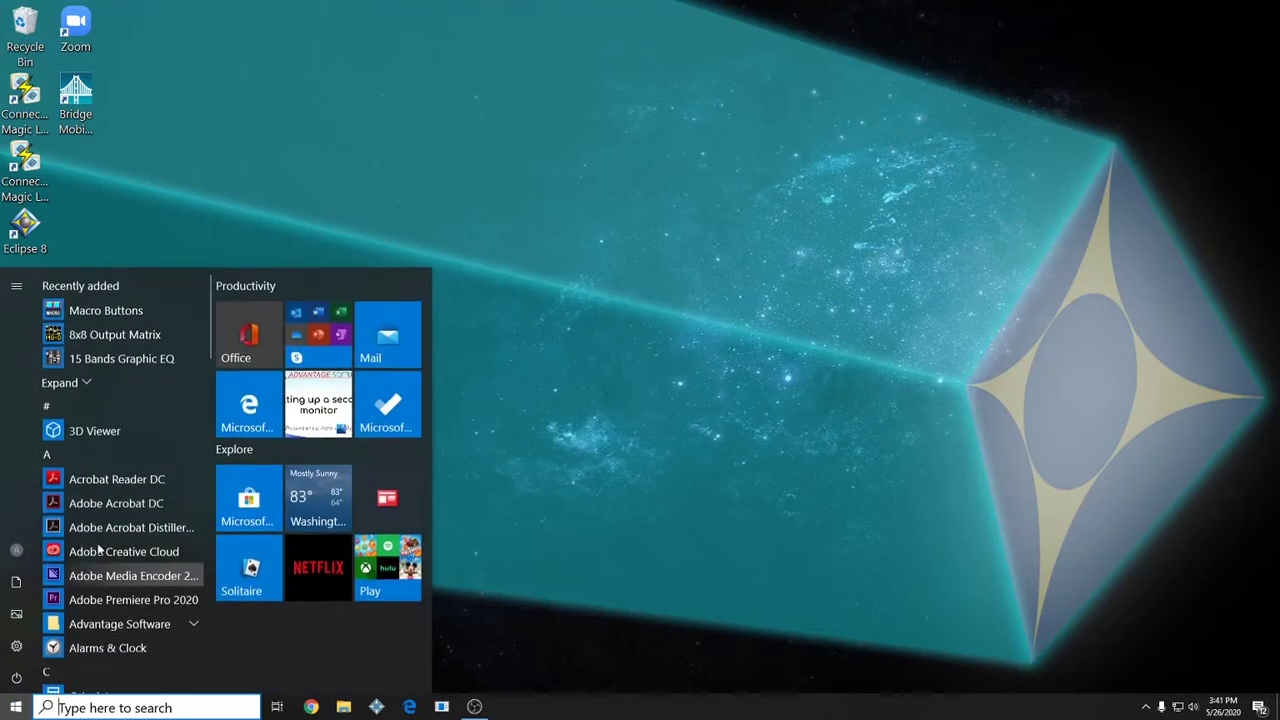
pyautogui.scroll(-20, 128, 524)
pyautogui.scroll(-1, 129, 505)
pyautogui.scroll(2, 118, 485)
pyautogui.click(91, 377)
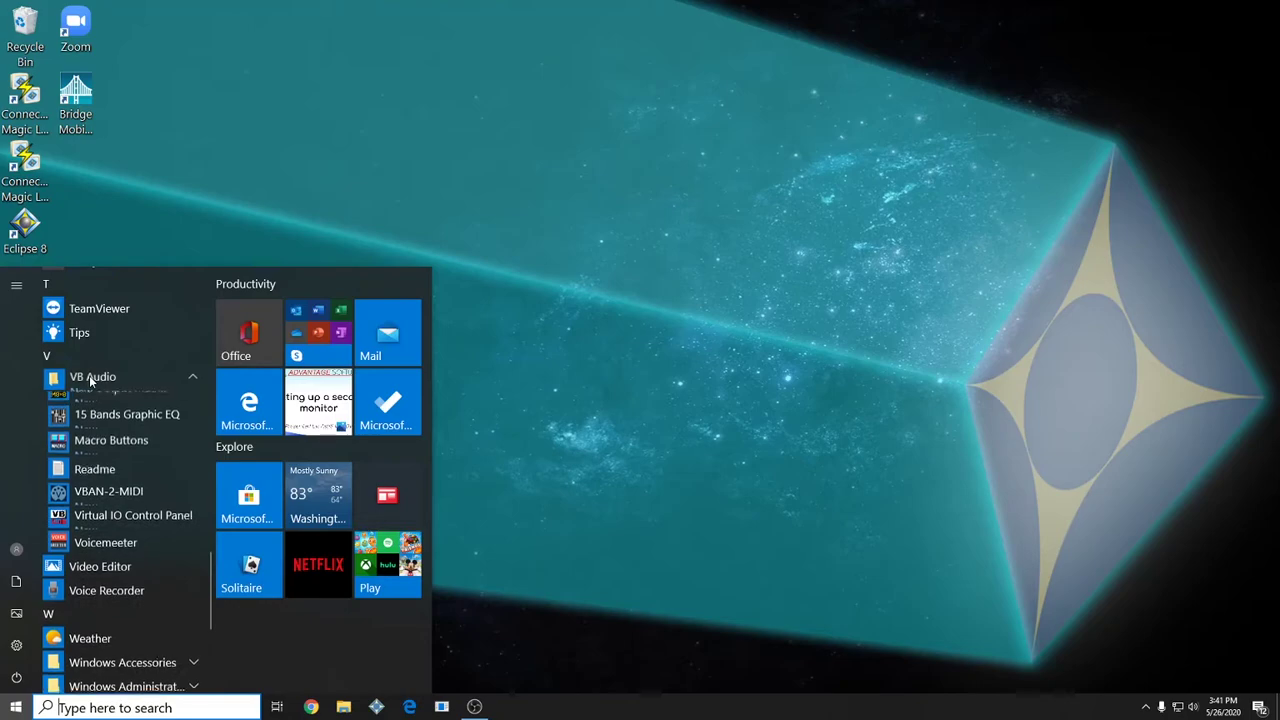
pyautogui.rightClick(110, 549)
pyautogui.click(160, 563)
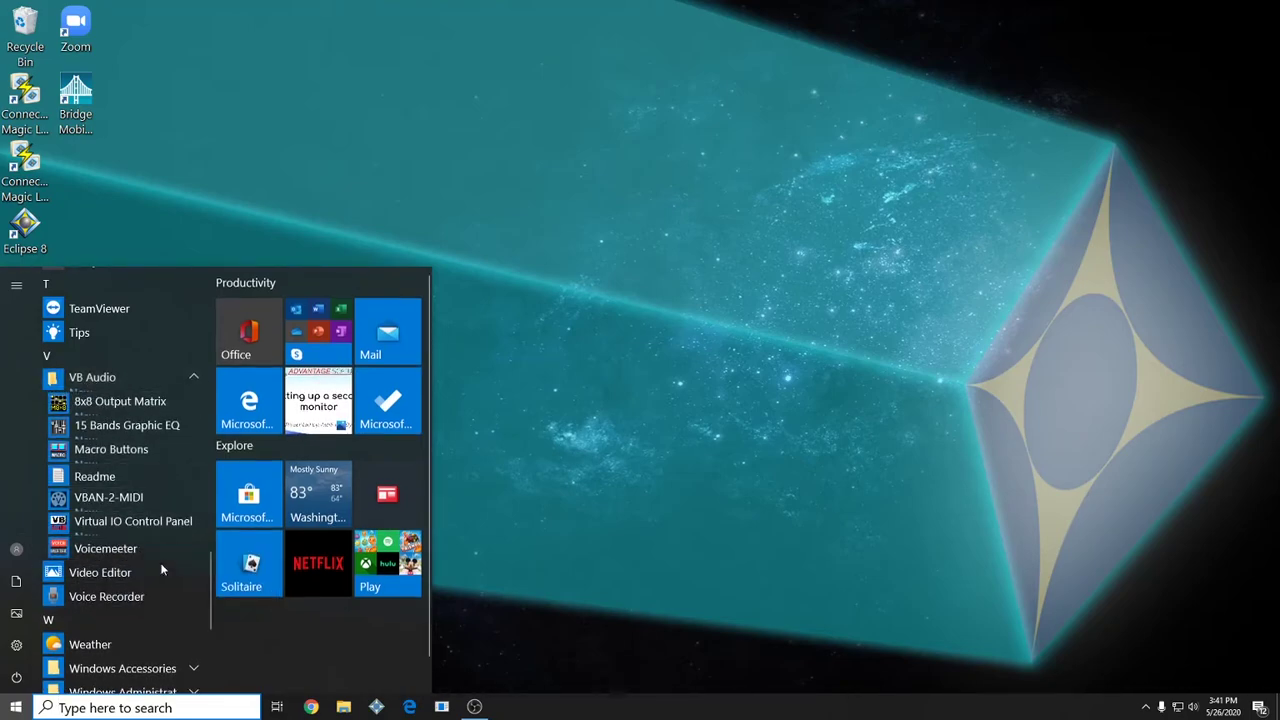
pyautogui.moveTo(88, 552); pyautogui.dragTo(82, 556)
pyautogui.click(82, 556)
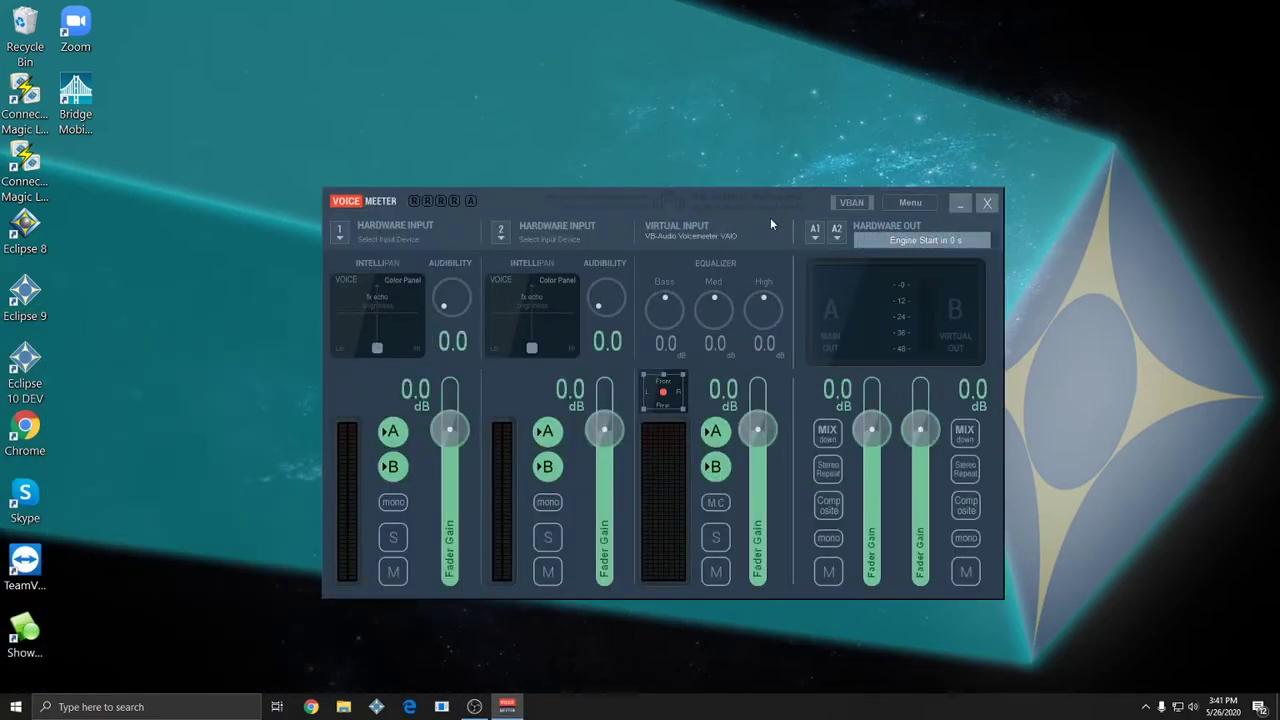
# Step: Turn on System Tray (Run at Startup) and Show App On Startup in Voicemeeter's Menu, confirming both checked
pyautogui.click(921, 203)
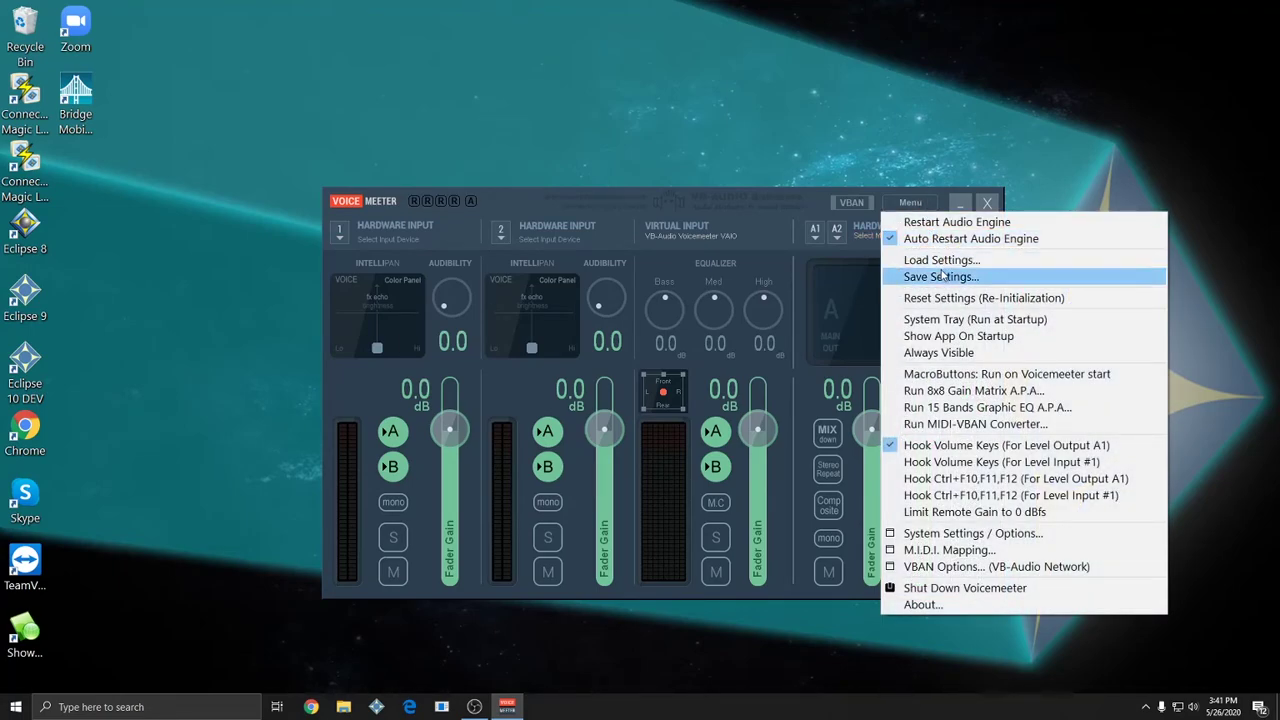
pyautogui.click(934, 322)
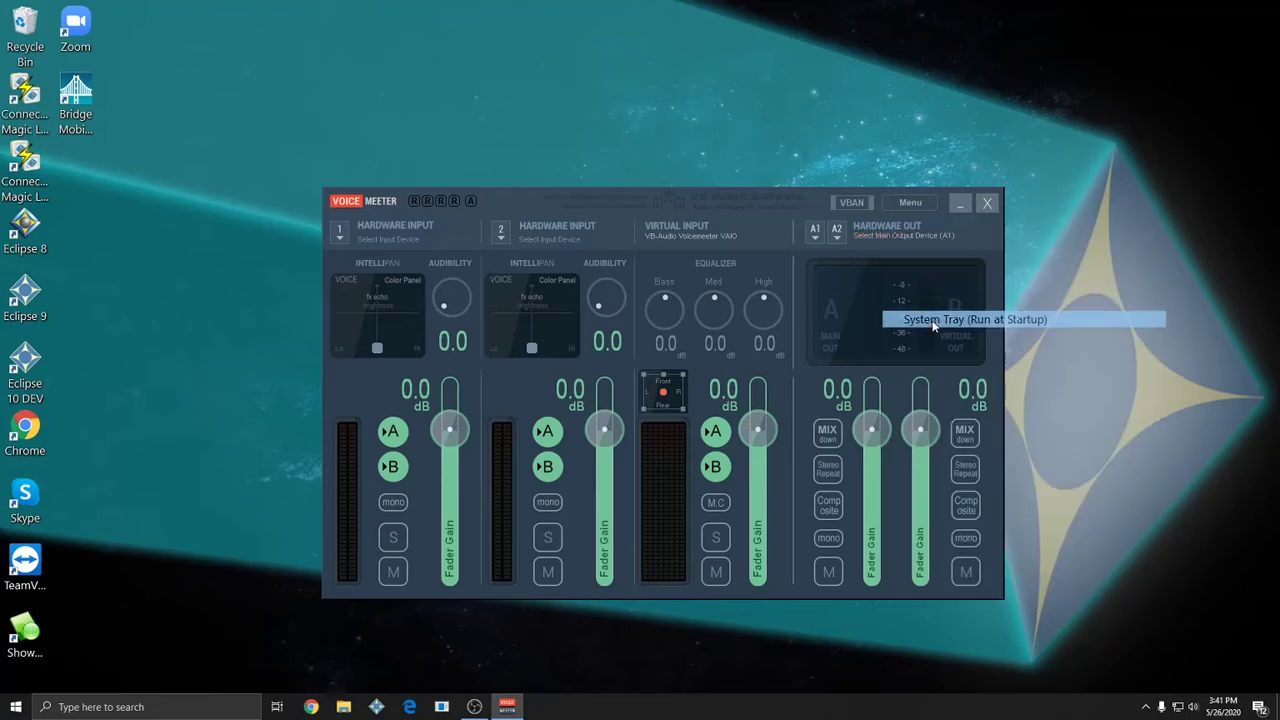
pyautogui.click(926, 206)
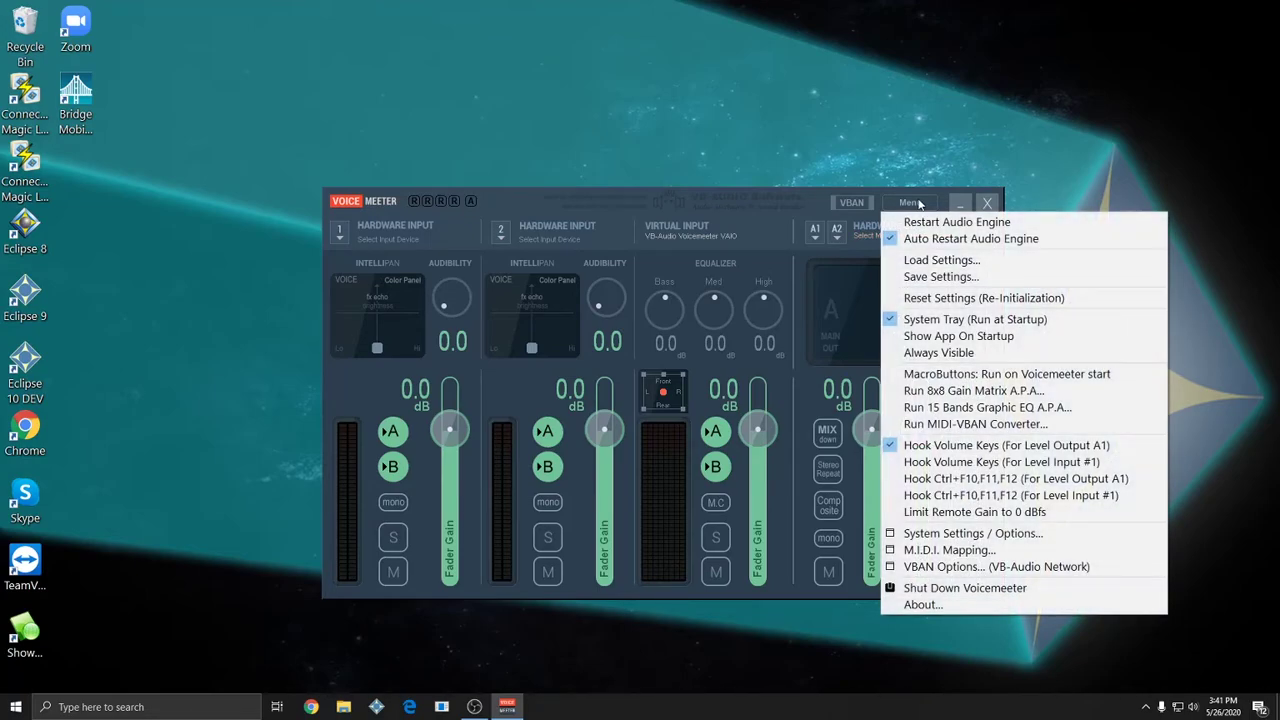
pyautogui.click(925, 338)
pyautogui.click(914, 207)
pyautogui.click(916, 206)
pyautogui.click(796, 201)
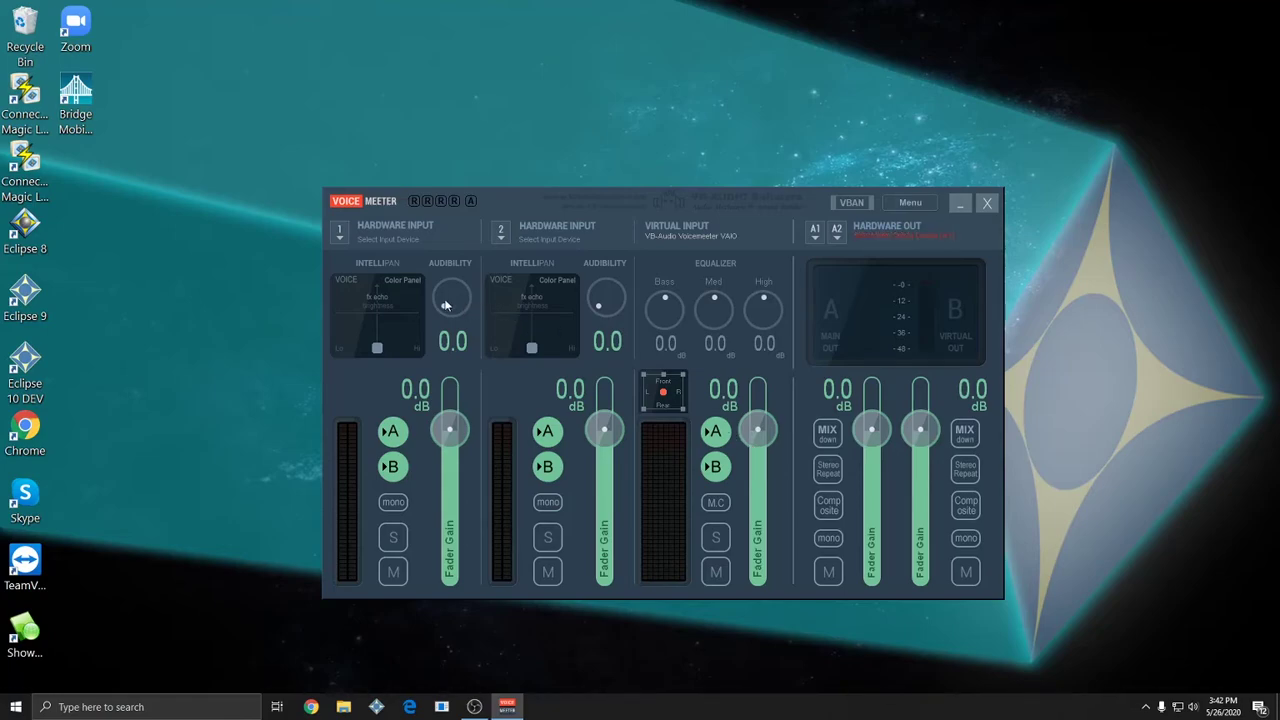
# Step: Assign Hardware Input 1 to MME: Microphone (4- RIG 800HX) and switch off its A bus
pyautogui.click(340, 234)
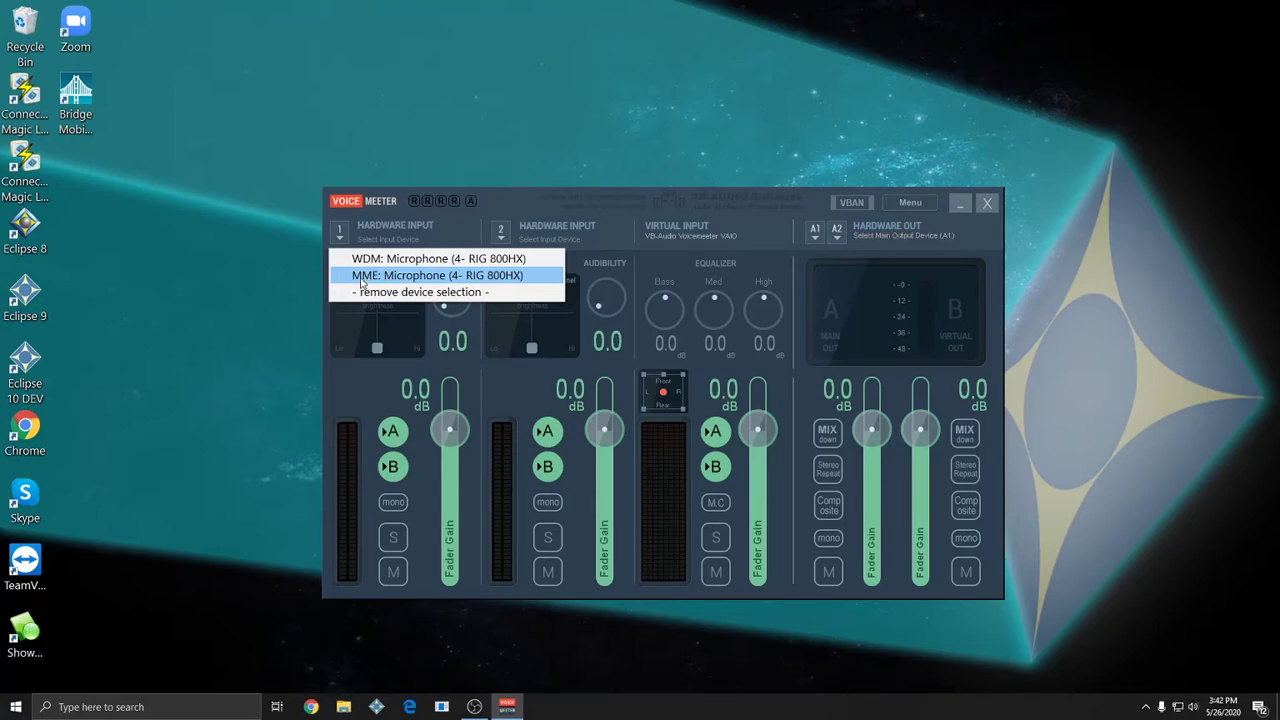
pyautogui.click(402, 277)
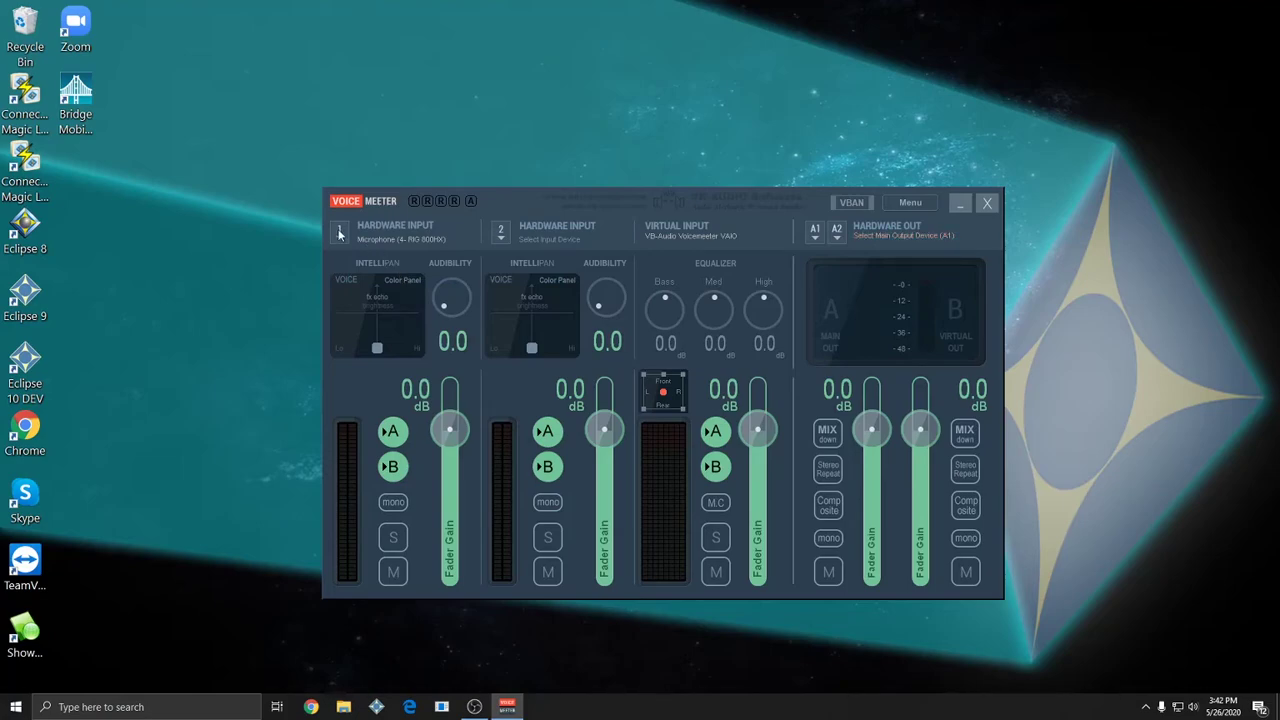
pyautogui.click(393, 431)
# Step: Set the A1 hardware output to MME: Speakers (4- RIG 800HX) and minimize Voicemeeter
pyautogui.click(815, 232)
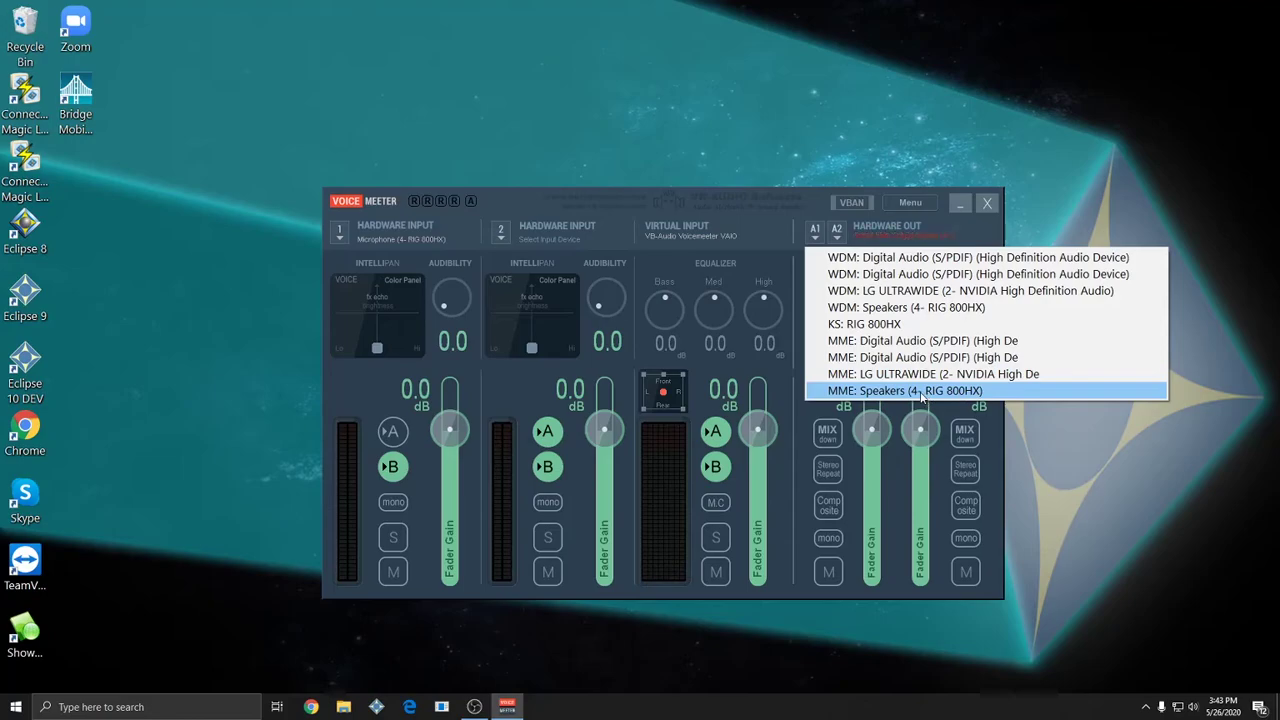
pyautogui.click(921, 394)
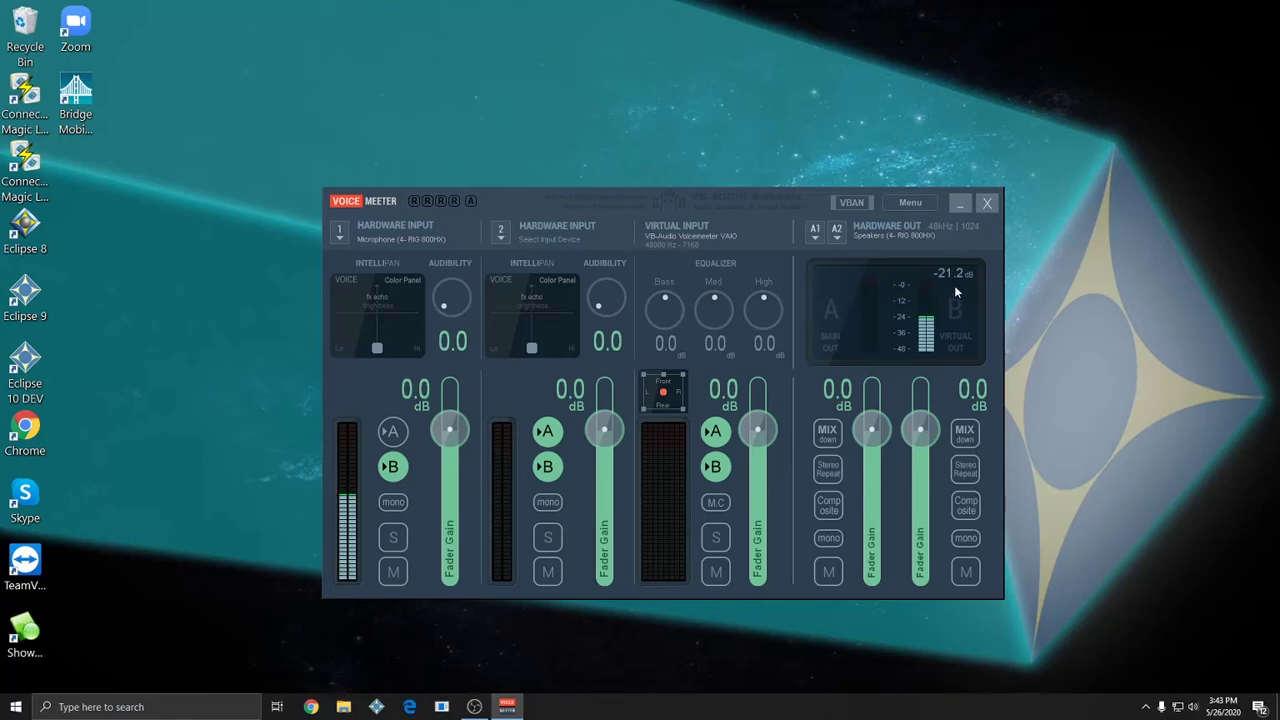
pyautogui.click(959, 204)
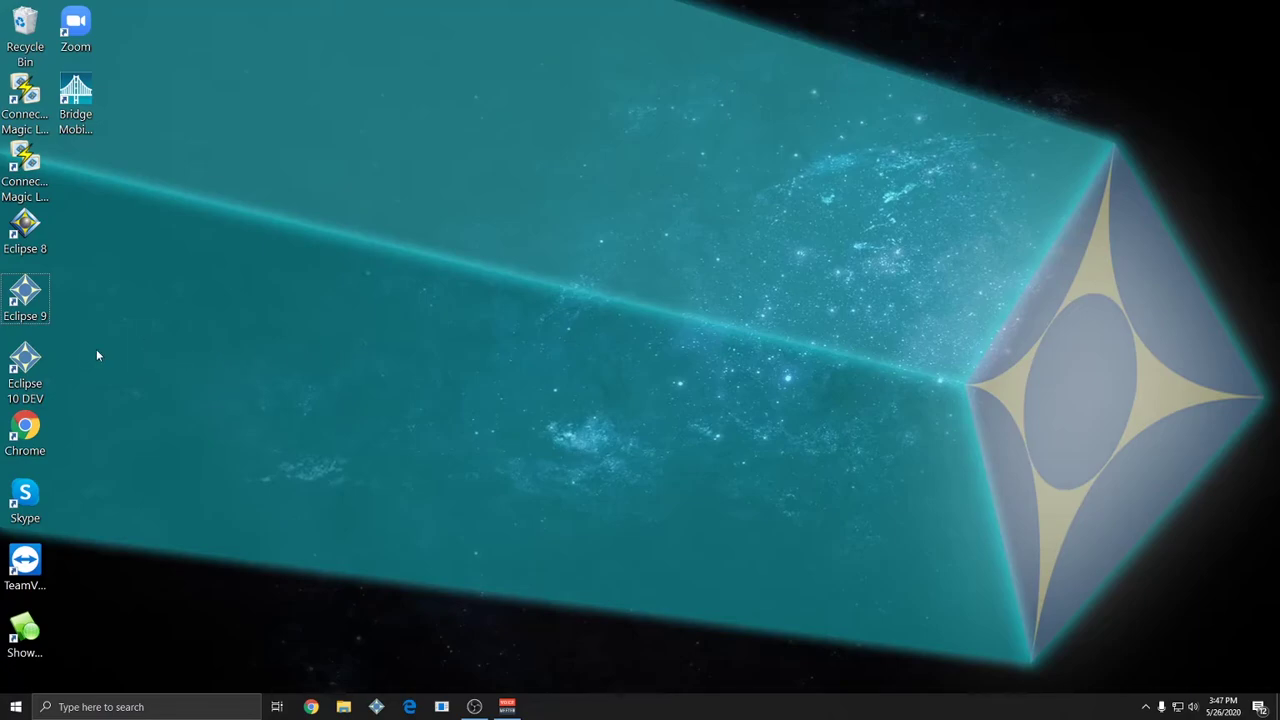
# Step: Launch Eclipse 9, sign in as the existing user, and open the Realtime user settings
pyautogui.doubleClick(26, 296)
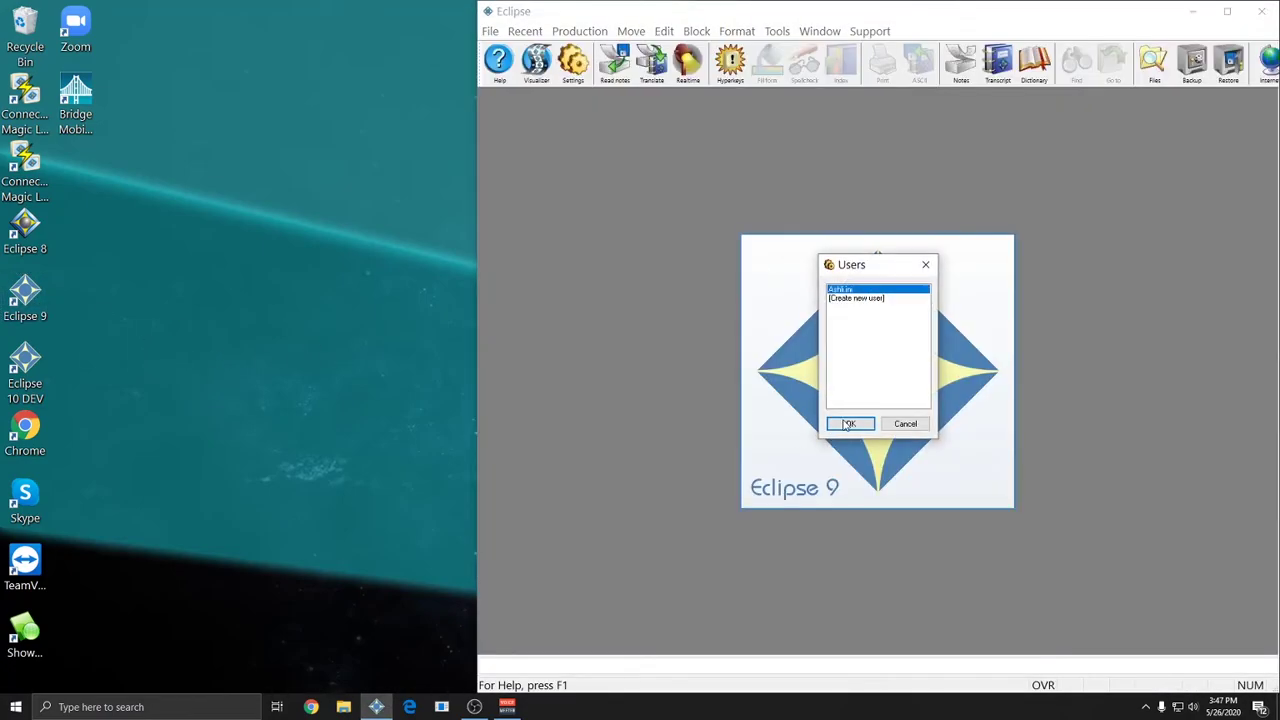
pyautogui.click(848, 424)
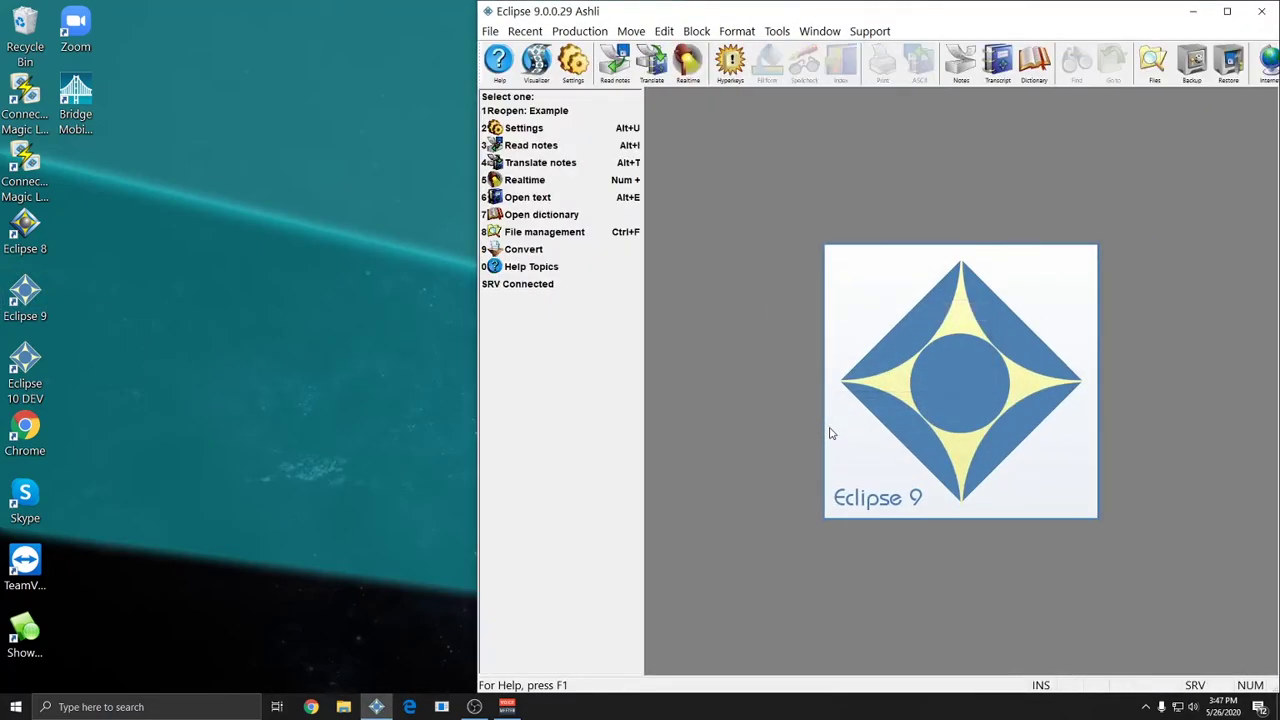
pyautogui.hotkey('alt', 'u')
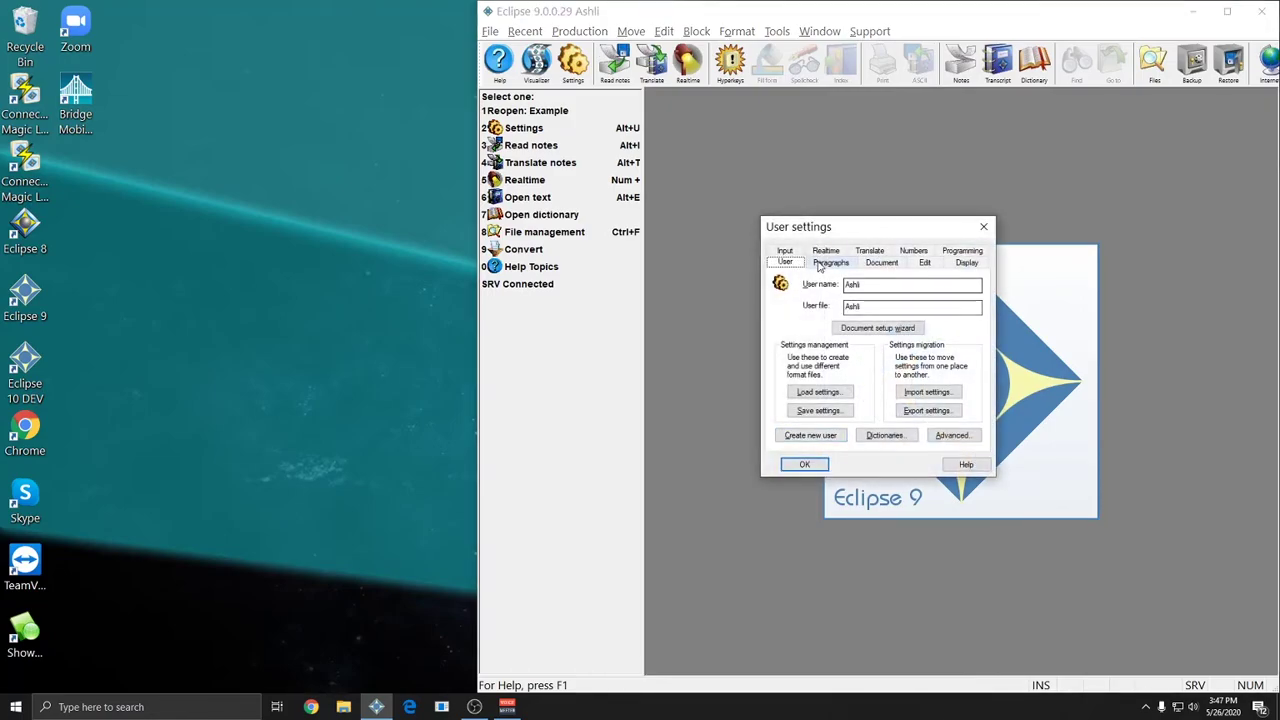
pyautogui.click(820, 260)
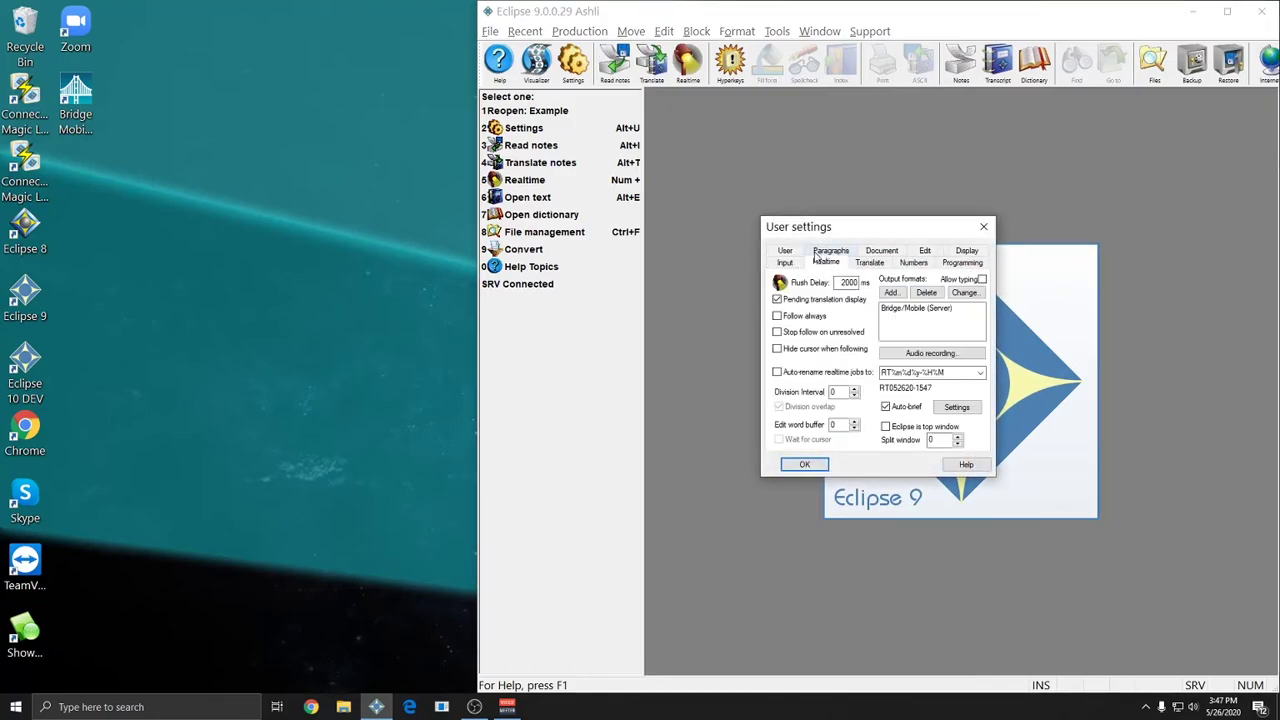
# Step: Set the WAV audio recording device to VoiceMeeter Output and open Levels
pyautogui.click(943, 353)
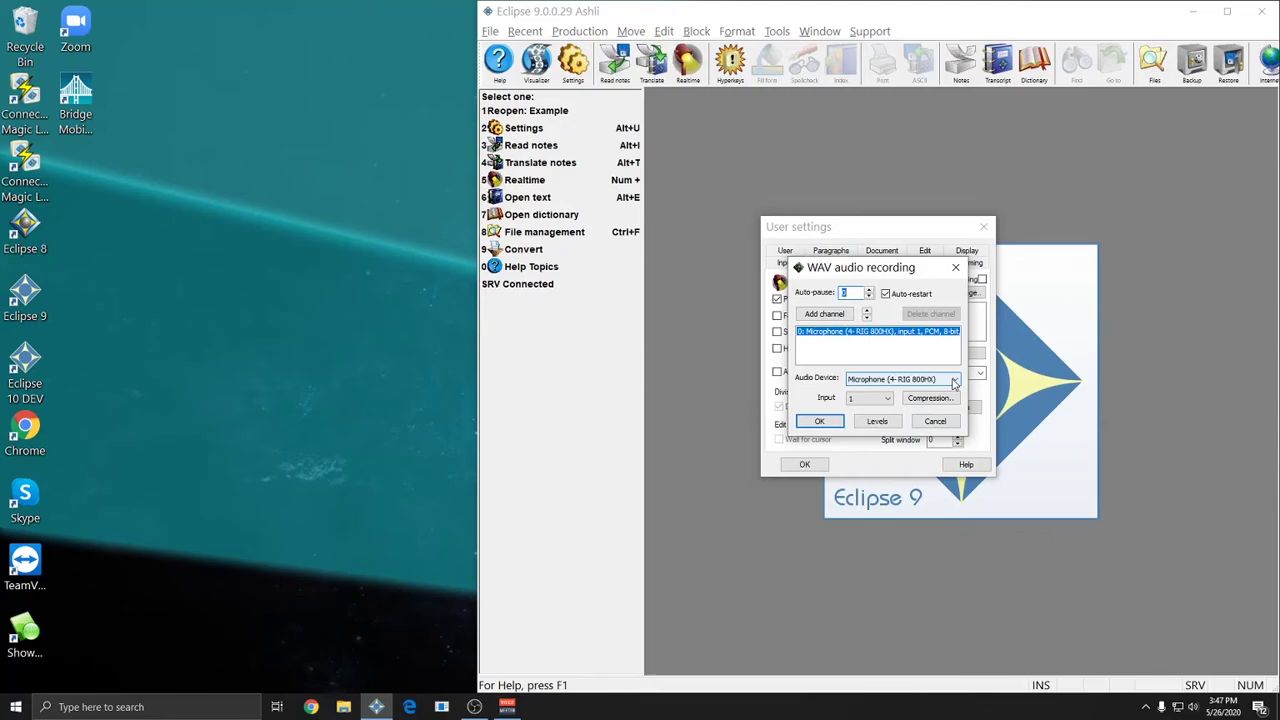
pyautogui.click(885, 380)
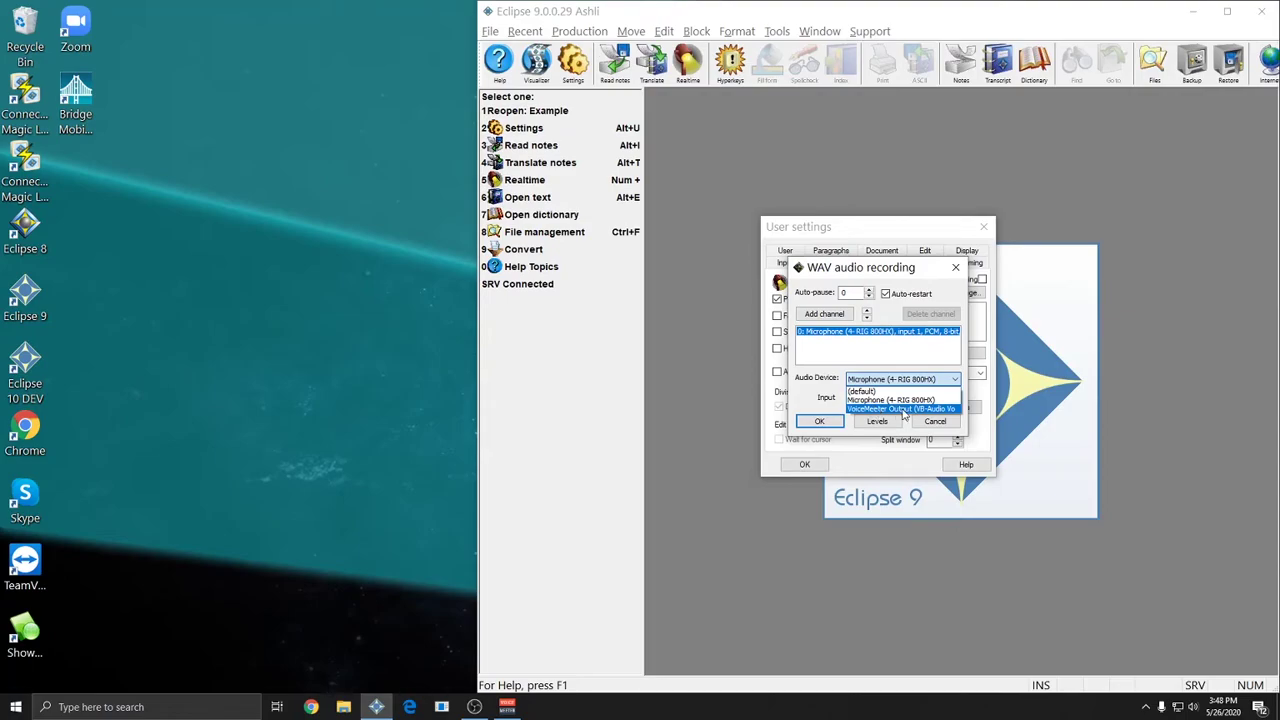
pyautogui.click(905, 408)
pyautogui.click(878, 423)
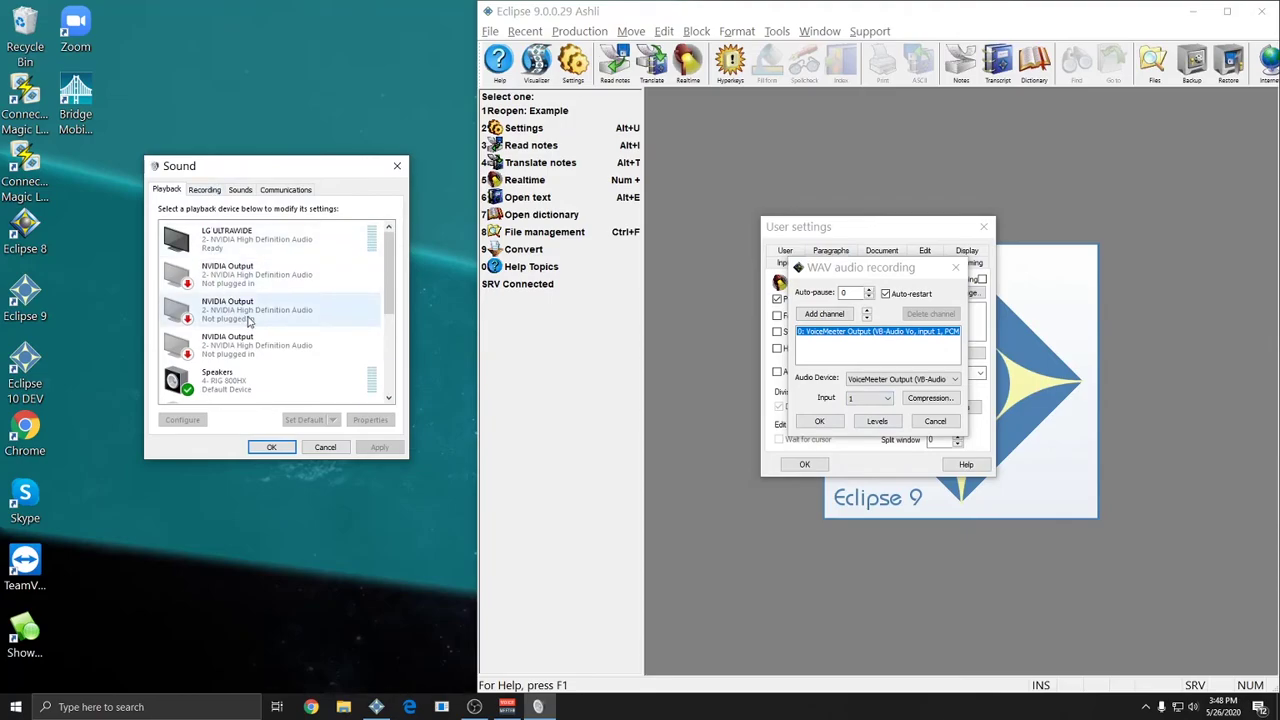
# Step: Make VoiceMeeter Input the default playback device
pyautogui.scroll(-3, 250, 320)
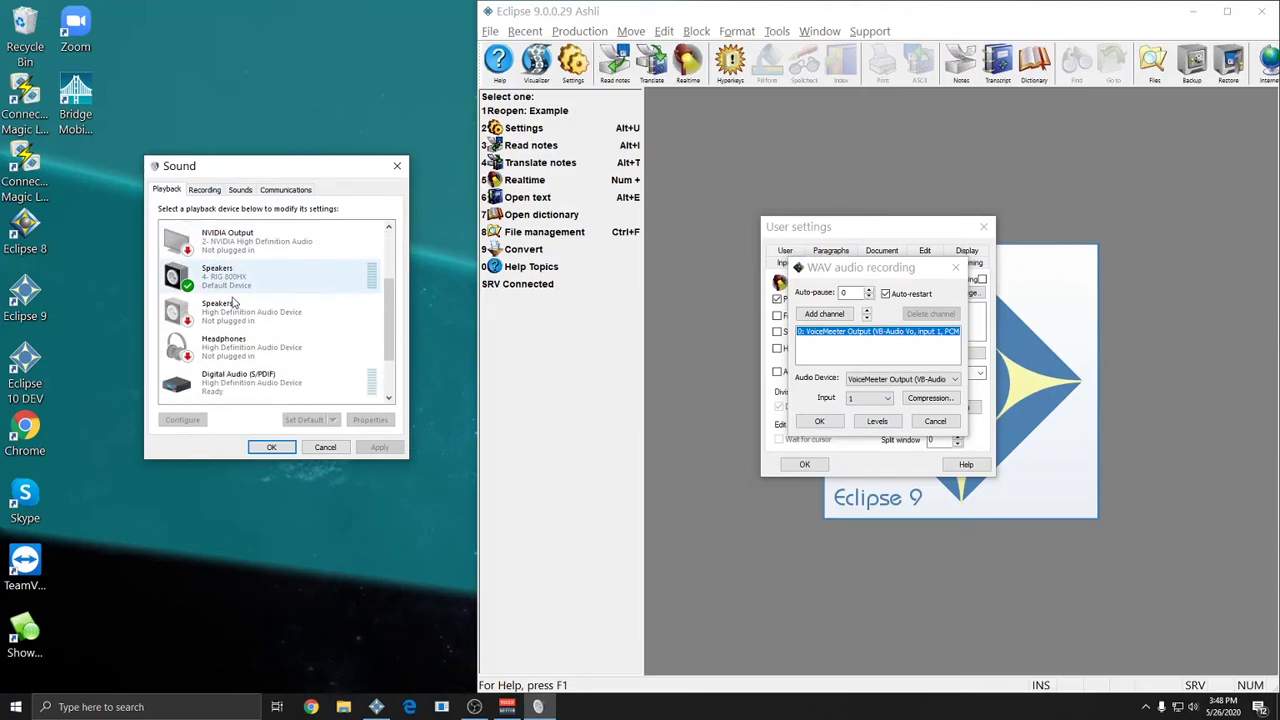
pyautogui.click(230, 277)
pyautogui.scroll(-1, 220, 270)
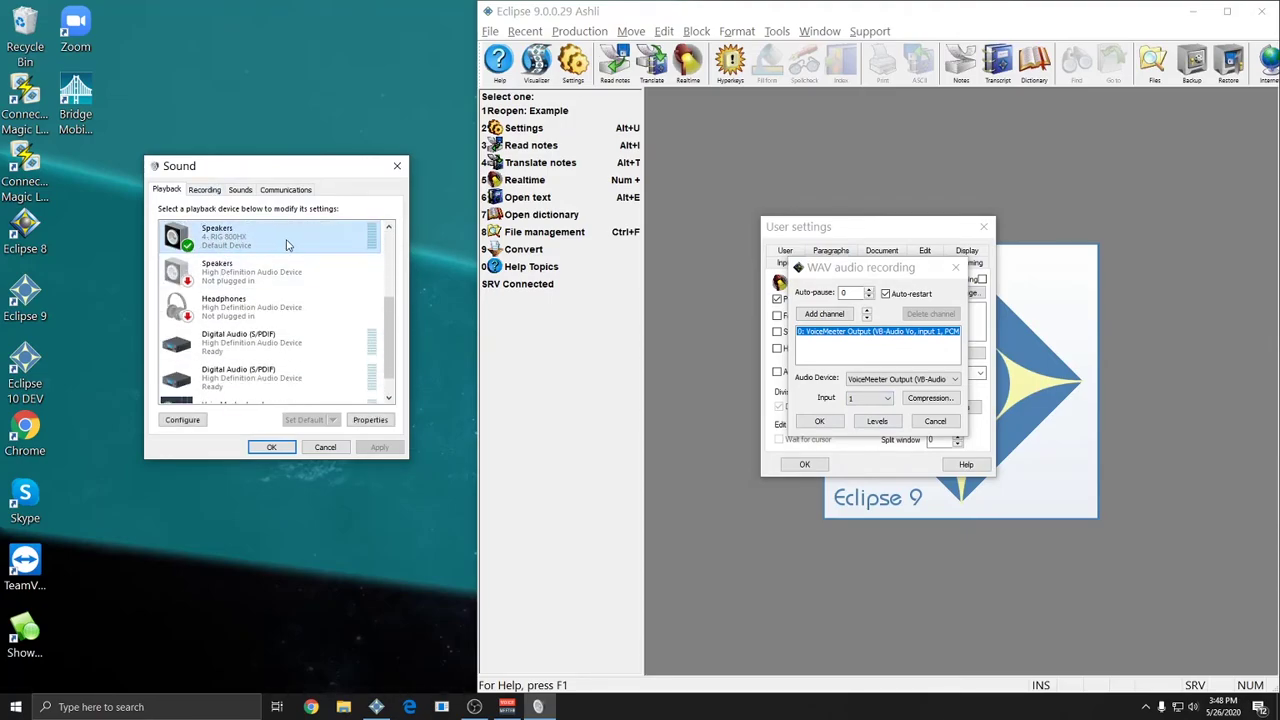
pyautogui.scroll(-1, 225, 245)
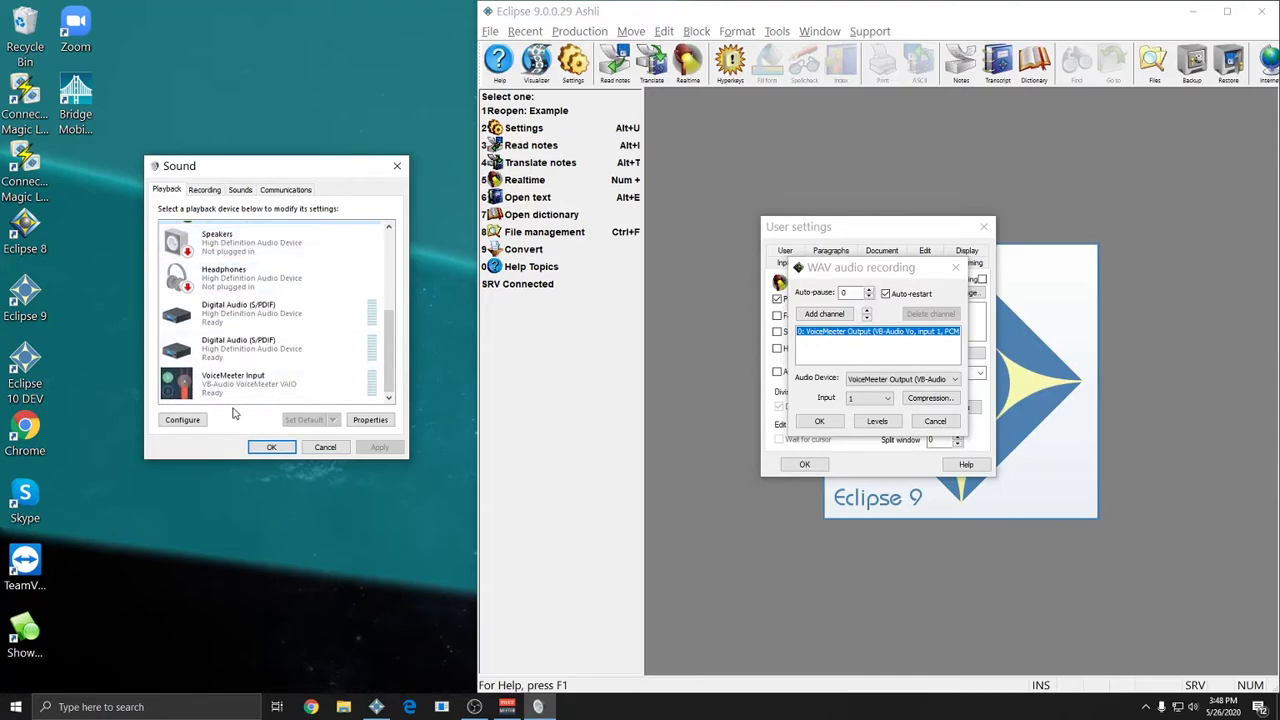
pyautogui.rightClick(206, 380)
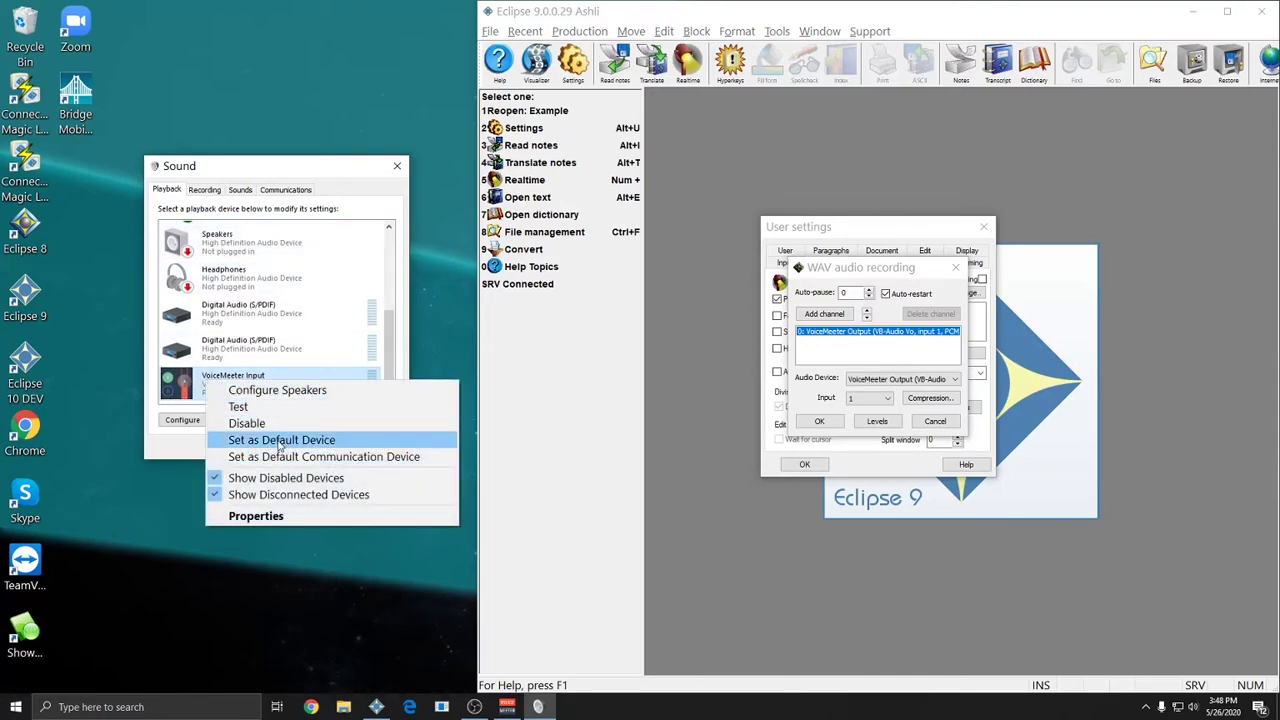
pyautogui.click(274, 446)
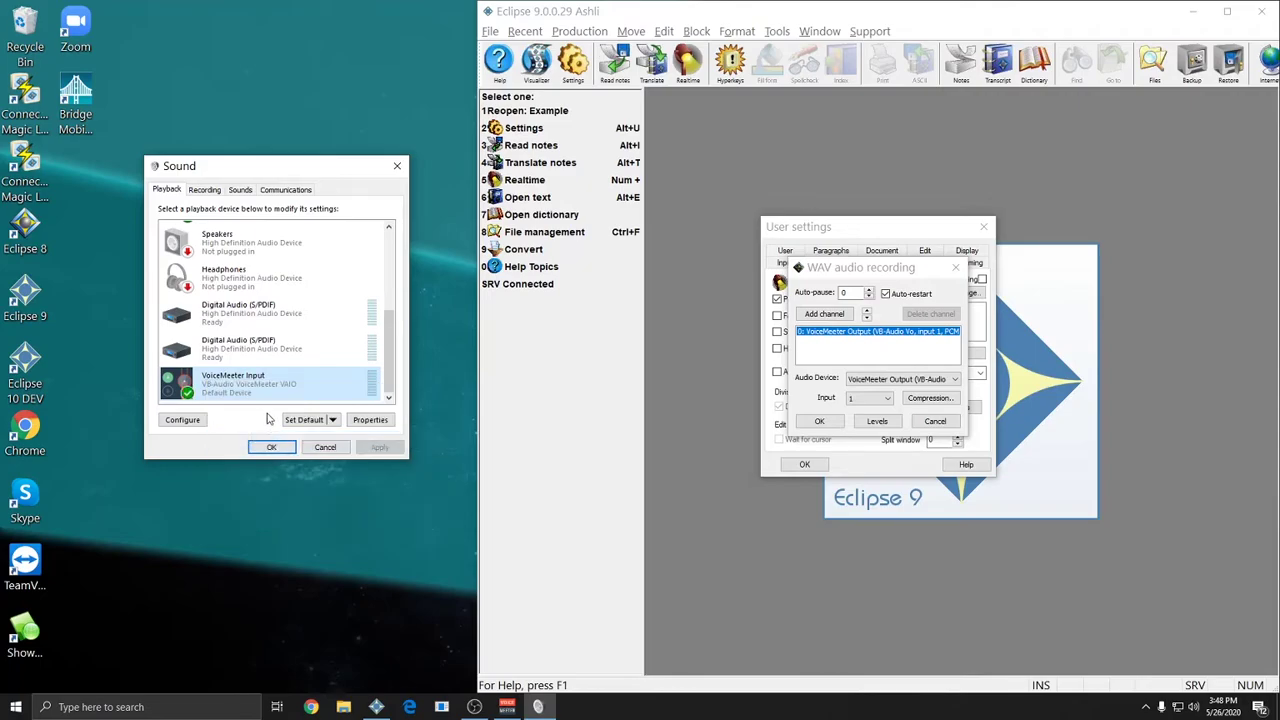
# Step: Disable 'Allow applications to take exclusive control' in VoiceMeeter Input's Advanced properties
pyautogui.rightClick(220, 385)
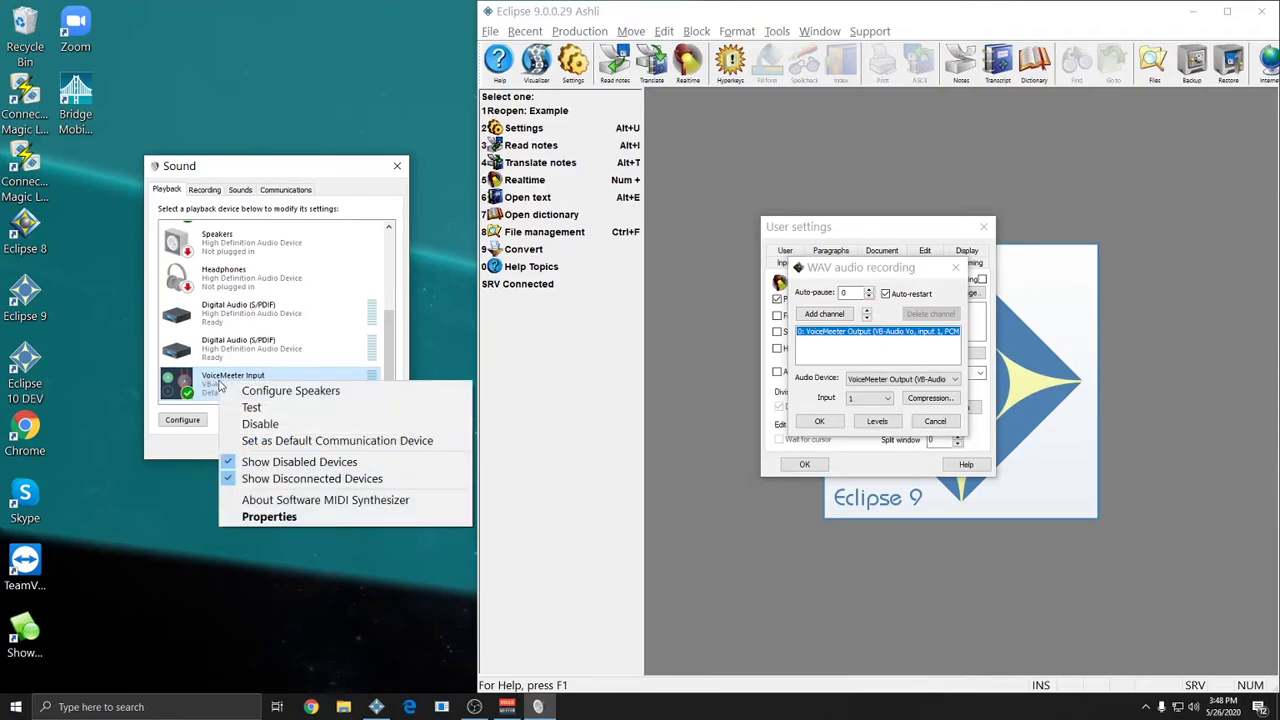
pyautogui.click(255, 516)
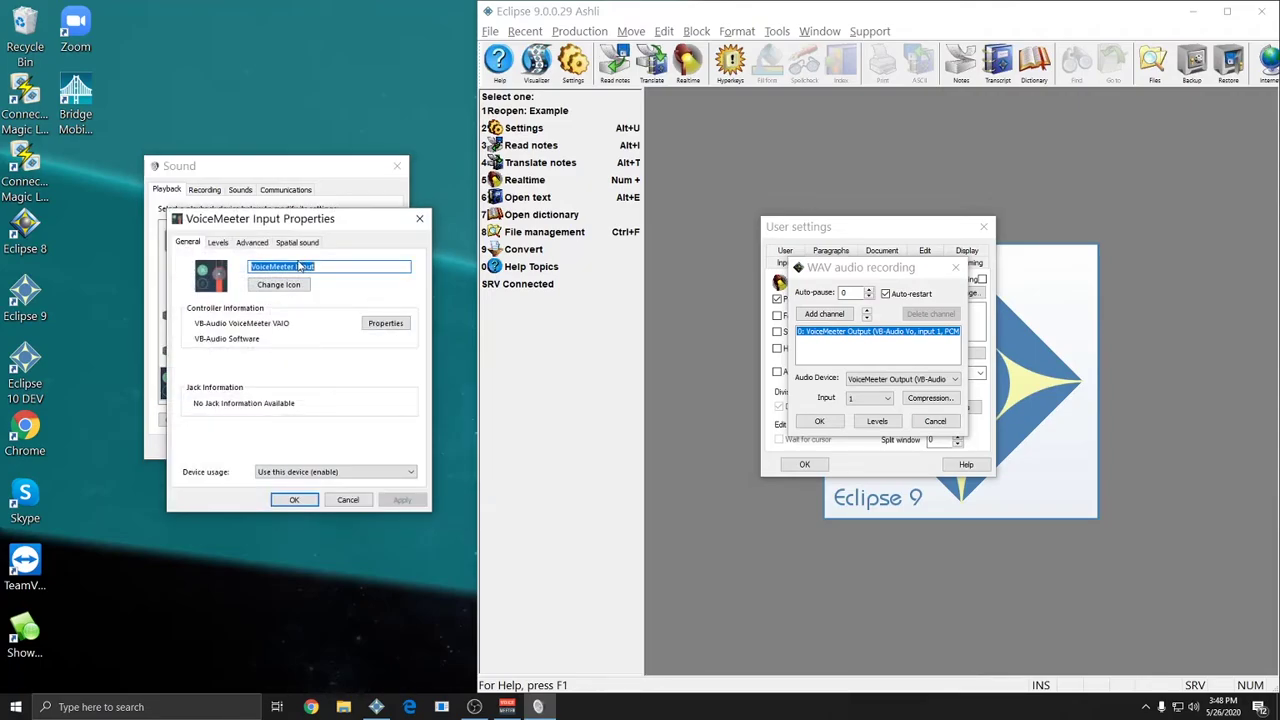
pyautogui.click(251, 243)
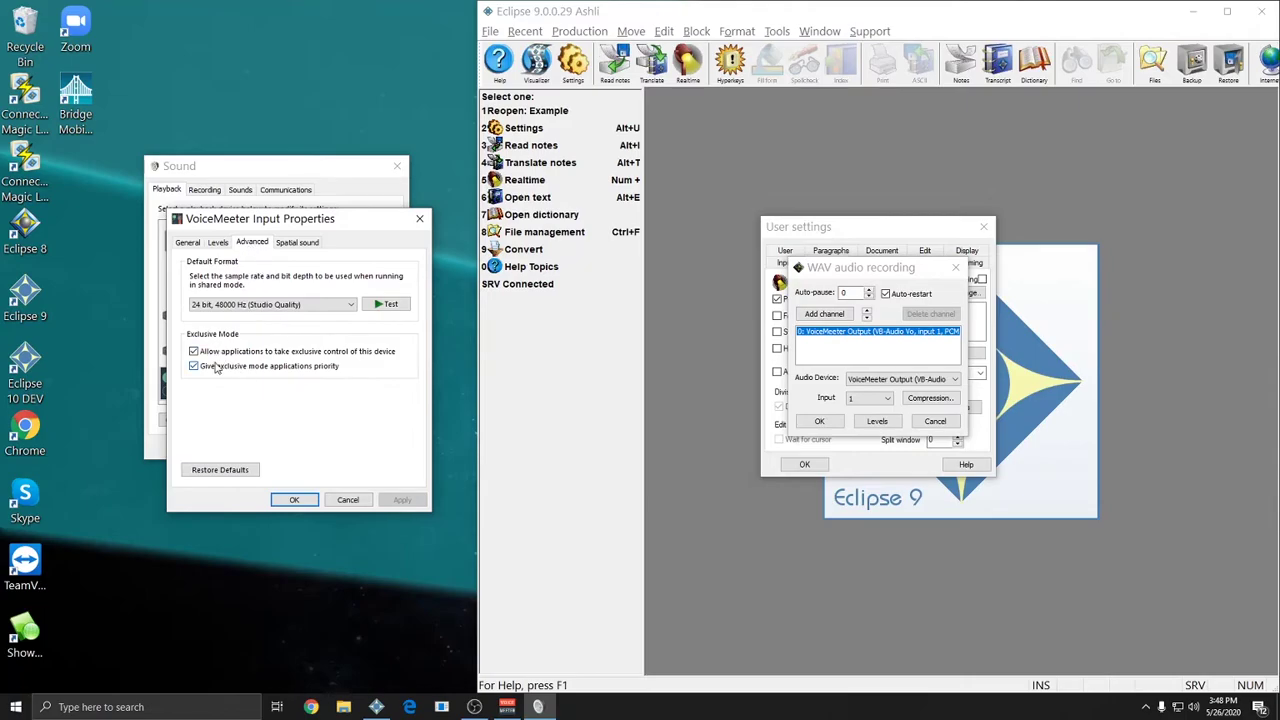
pyautogui.click(193, 352)
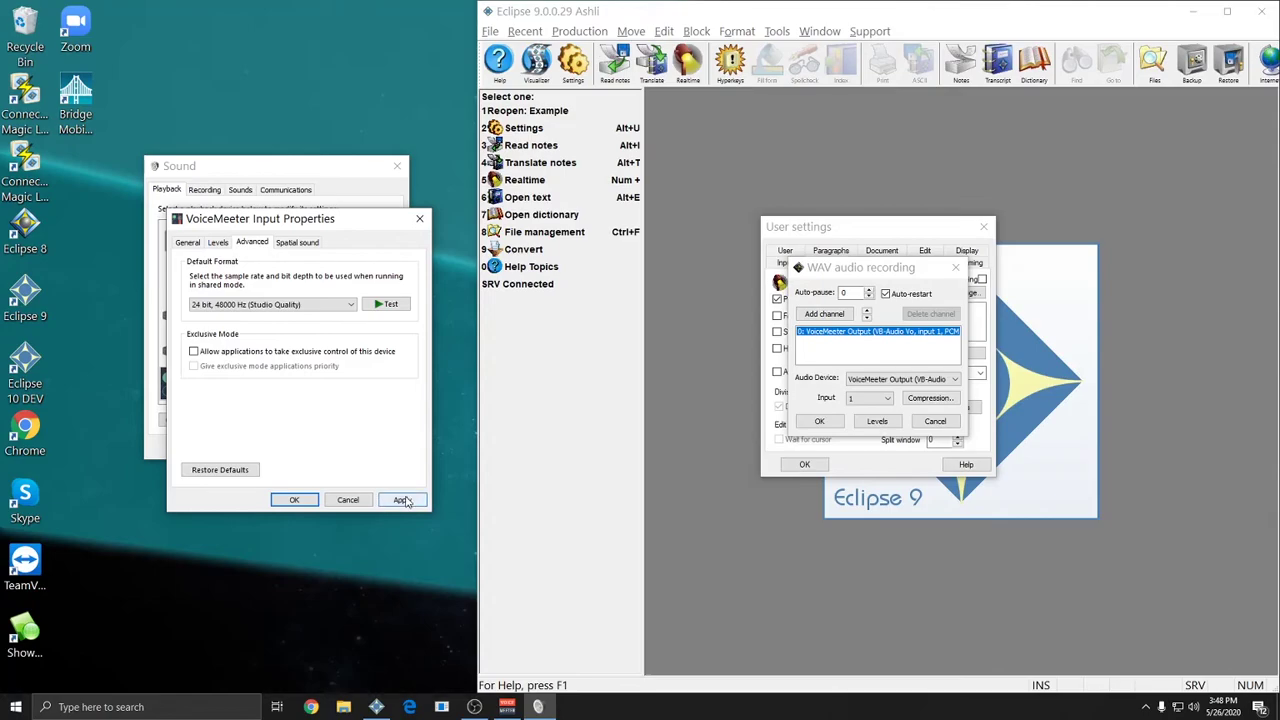
pyautogui.click(294, 499)
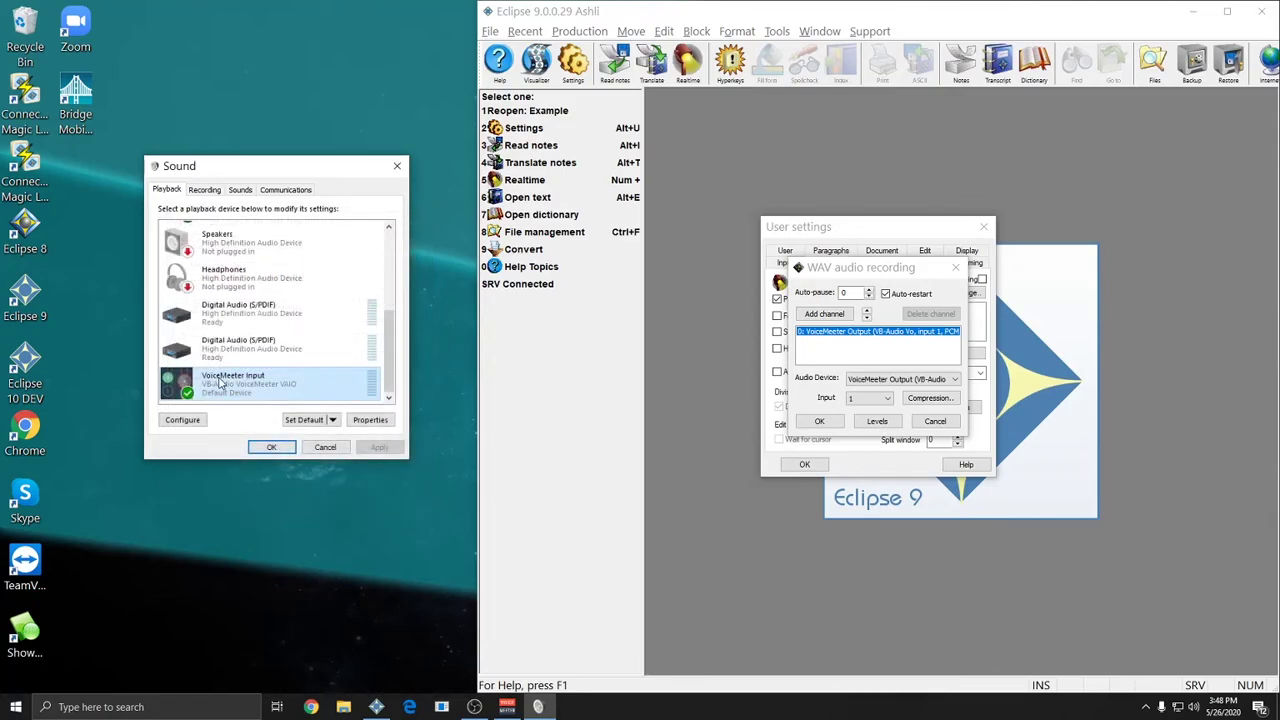
# Step: Make VoiceMeeter Output the default recording device
pyautogui.click(203, 190)
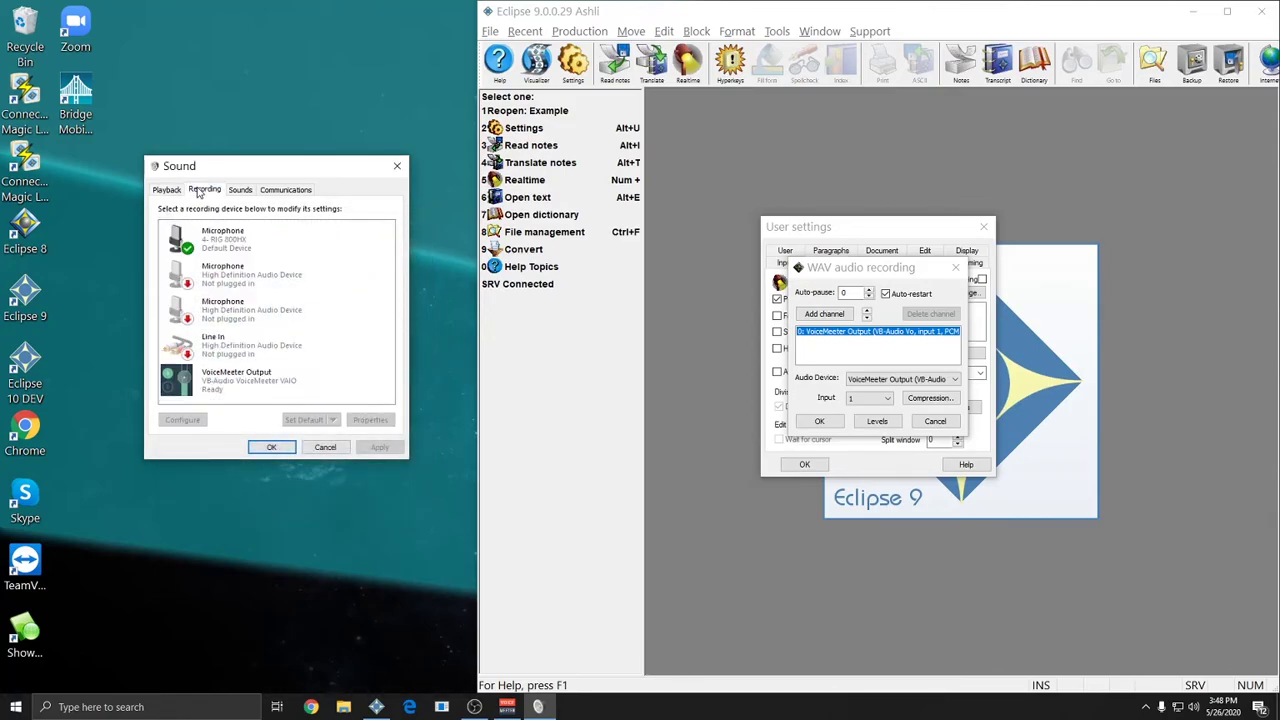
pyautogui.click(208, 245)
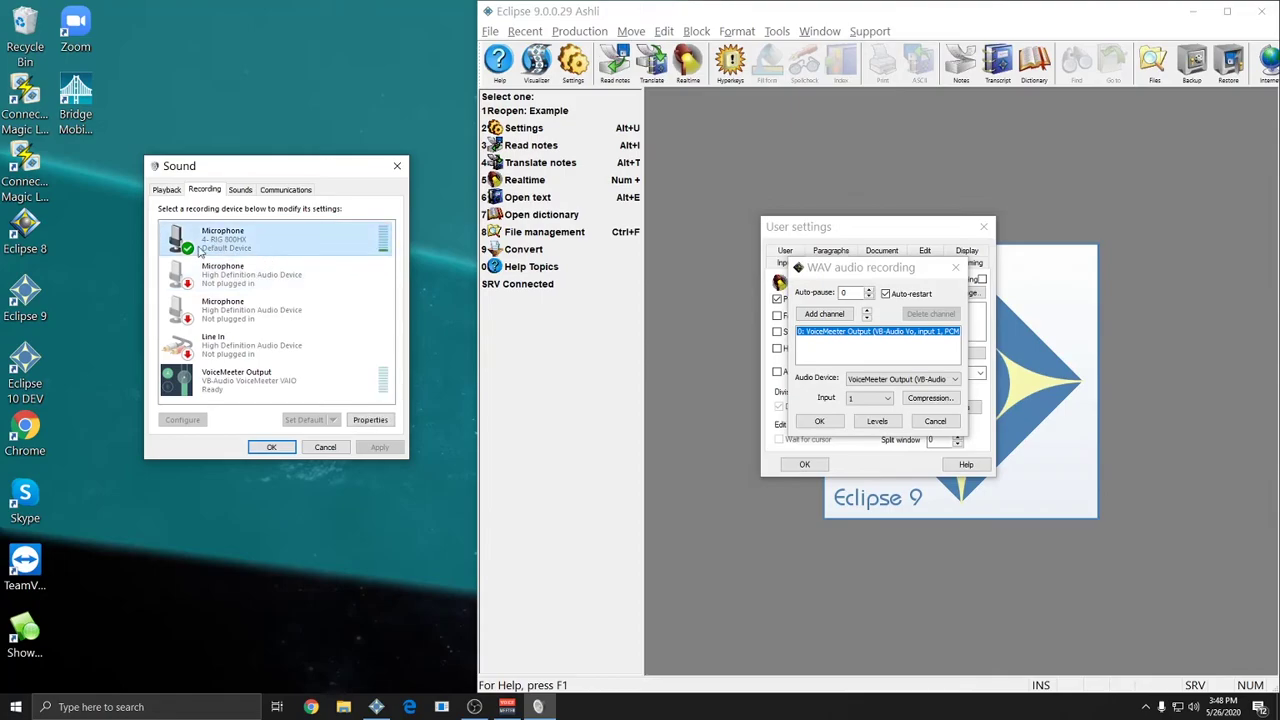
pyautogui.click(214, 382)
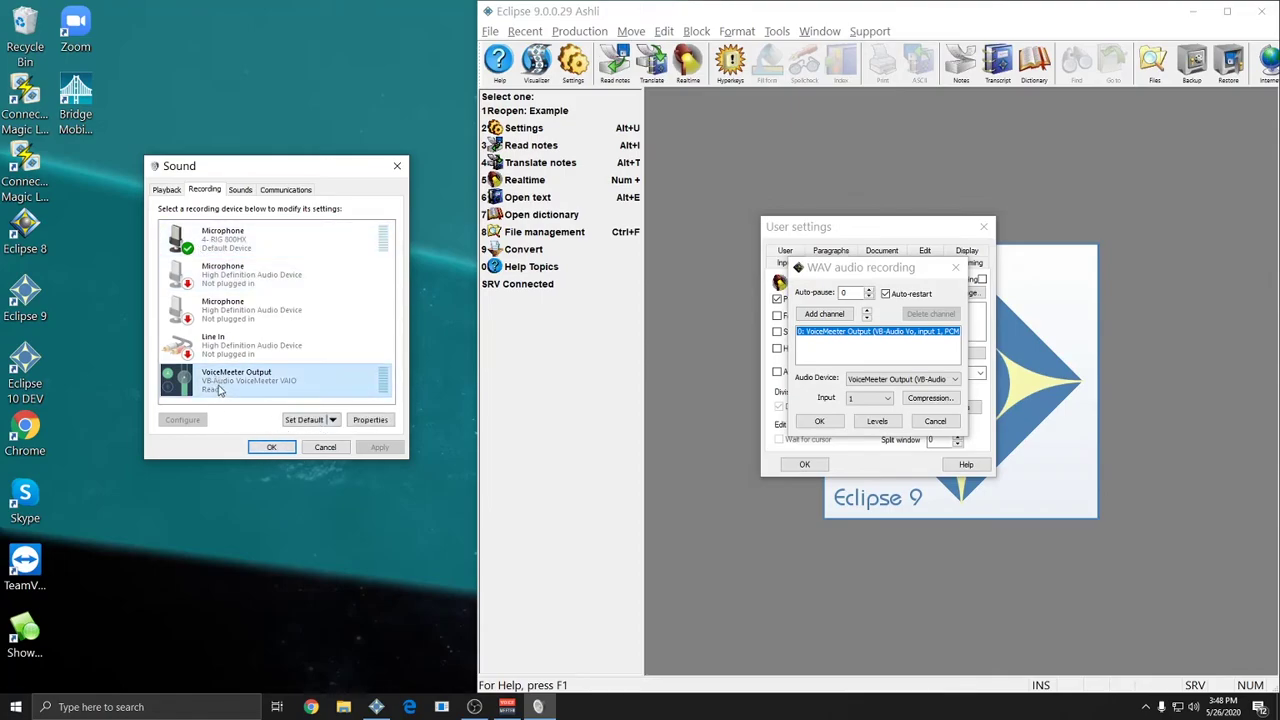
pyautogui.rightClick(214, 382)
pyautogui.click(309, 403)
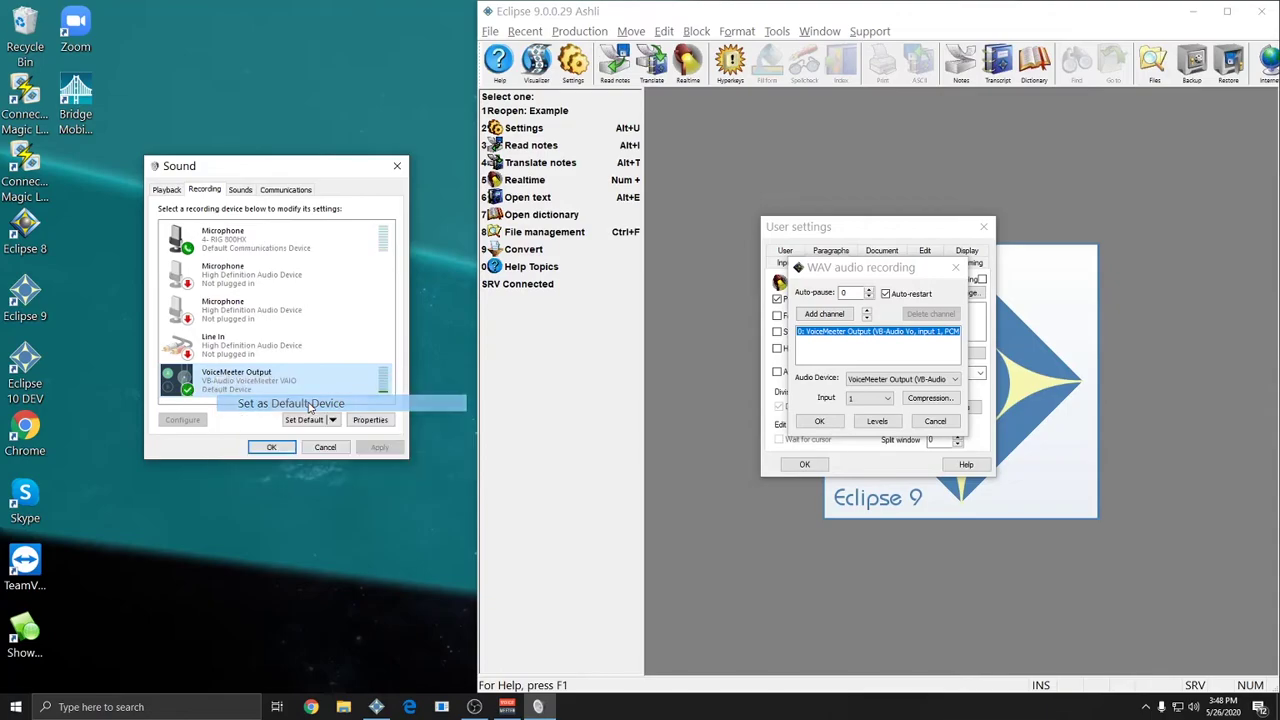
# Step: Disable exclusive control in VoiceMeeter Output's Advanced properties, apply, and close the Sound dialog
pyautogui.rightClick(220, 380)
pyautogui.click(268, 458)
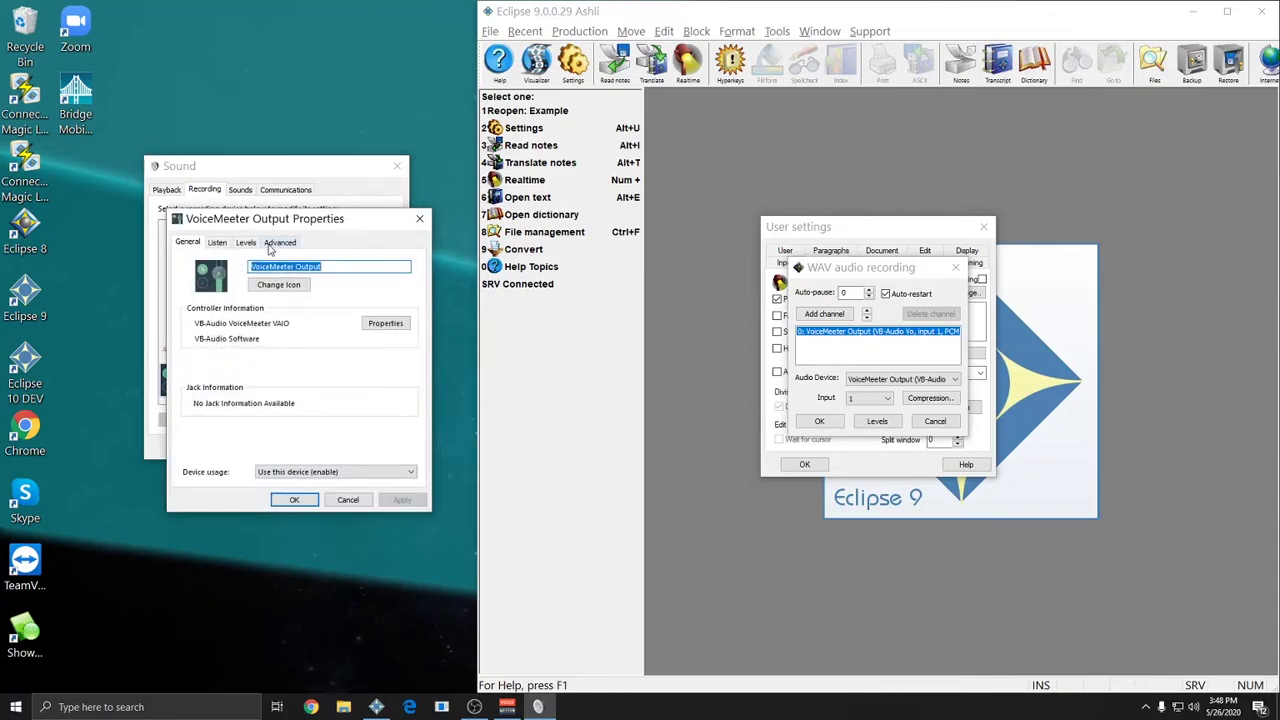
pyautogui.click(272, 245)
pyautogui.click(194, 352)
pyautogui.click(402, 499)
pyautogui.click(313, 500)
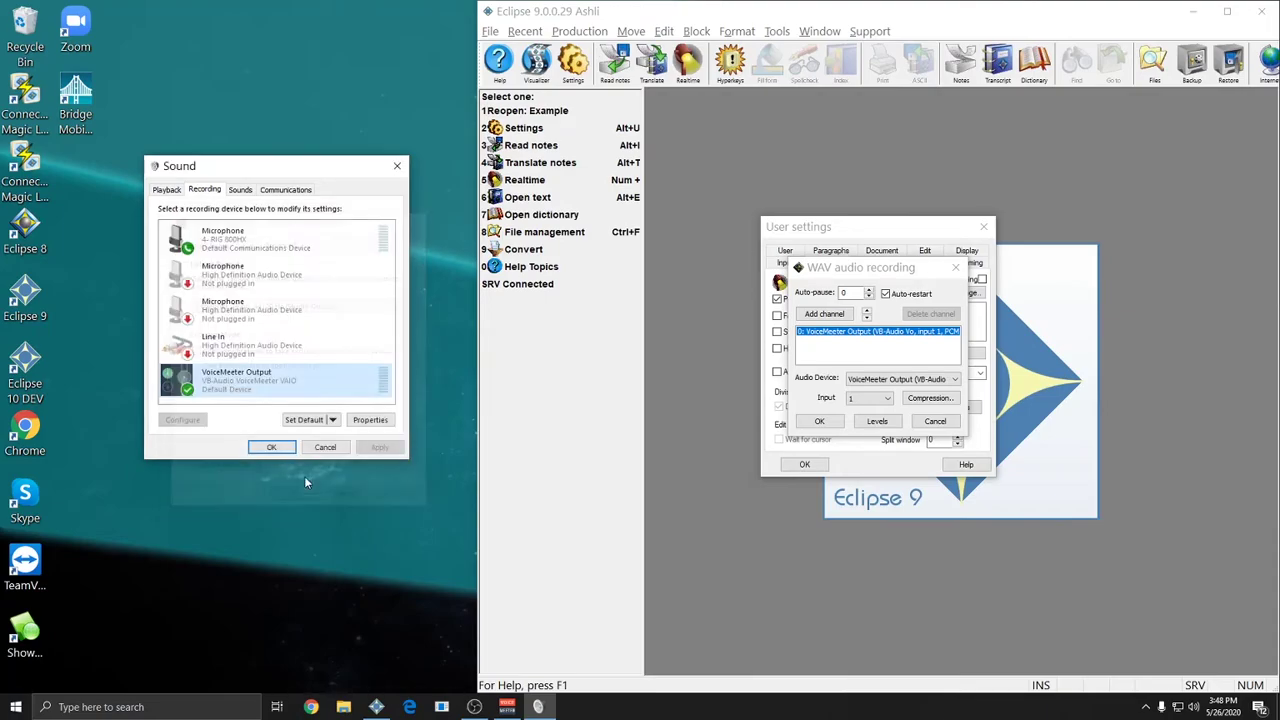
pyautogui.click(268, 448)
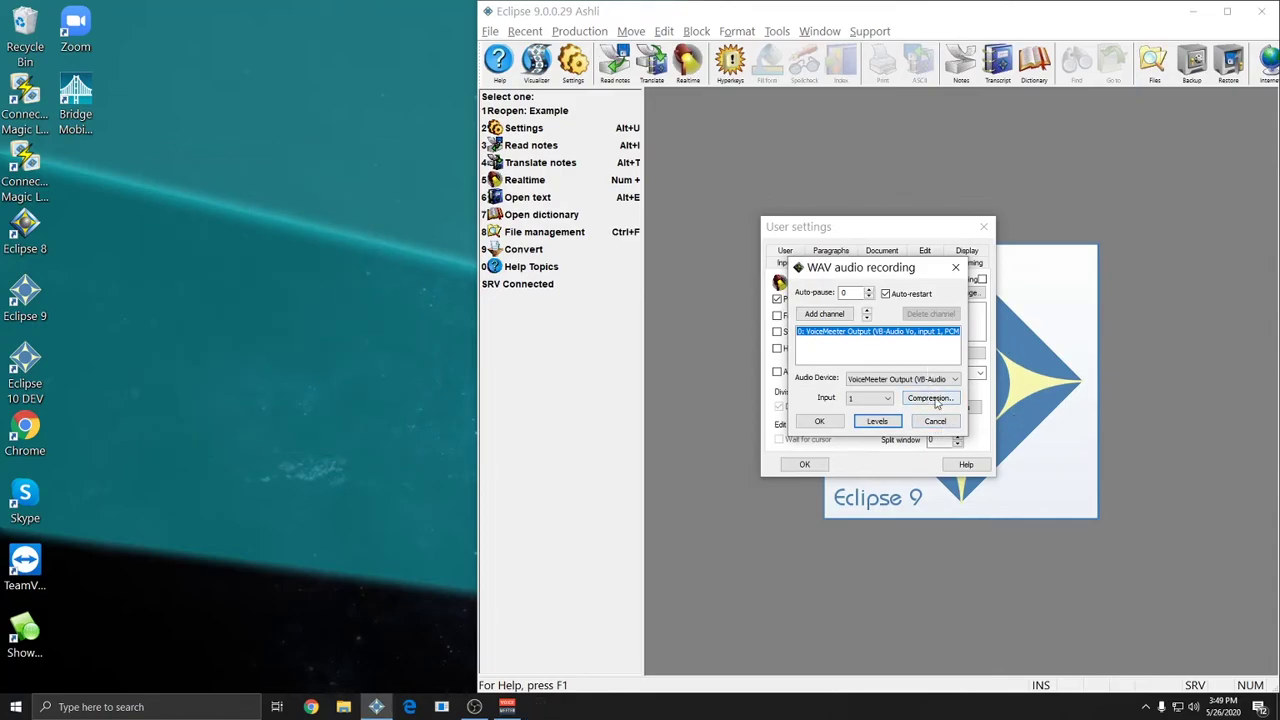
# Step: Set the recording compression to GSM 6.10 at 22.050 kHz, then close WAV recording and User settings
pyautogui.click(930, 398)
pyautogui.click(838, 362)
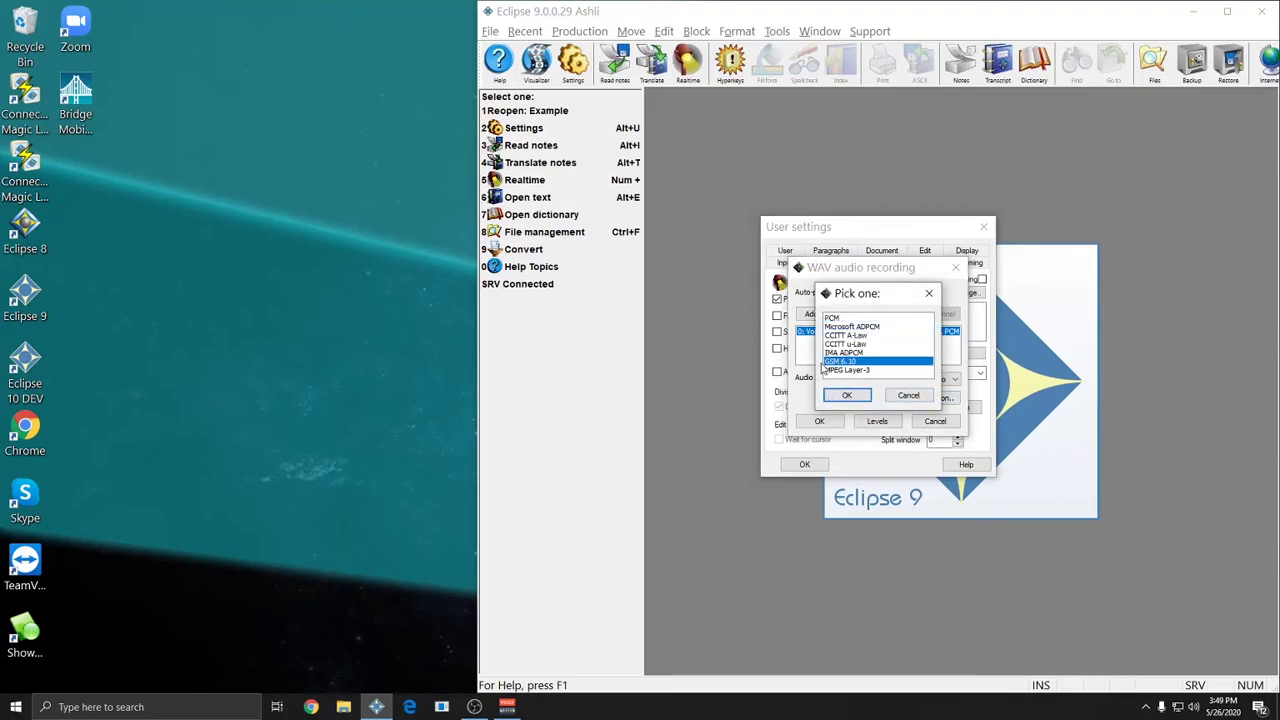
pyautogui.click(846, 395)
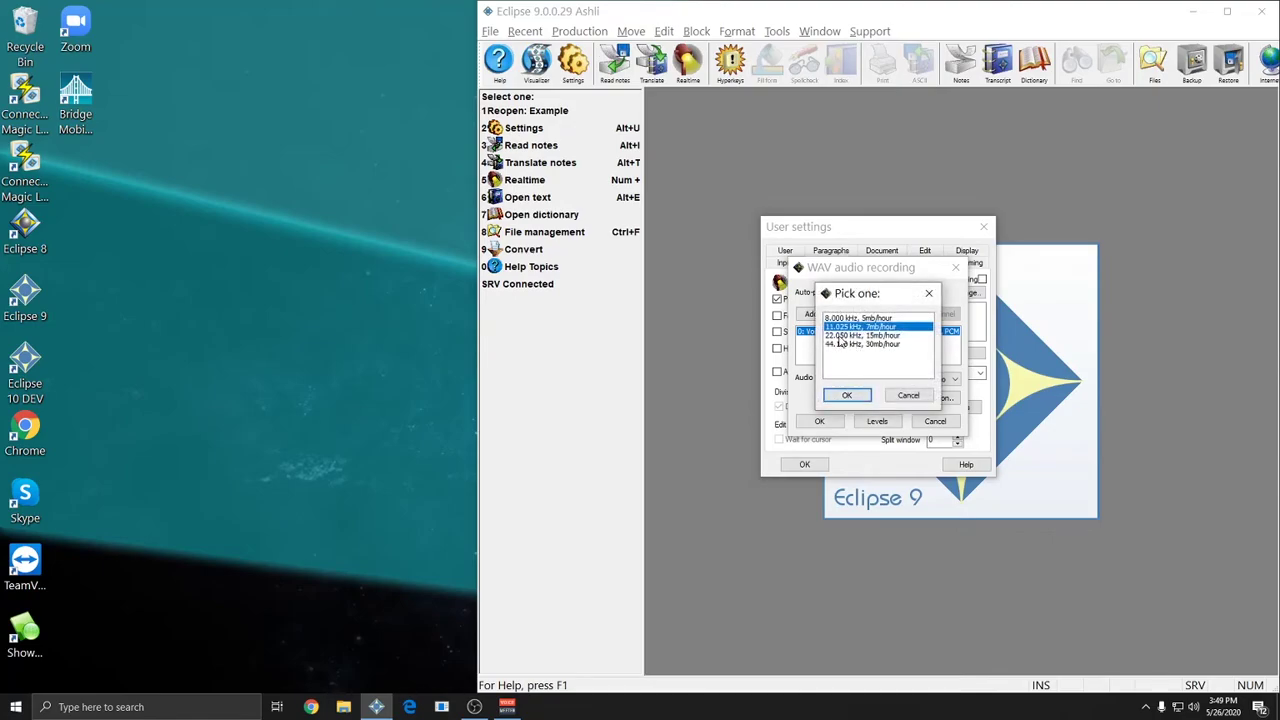
pyautogui.click(831, 337)
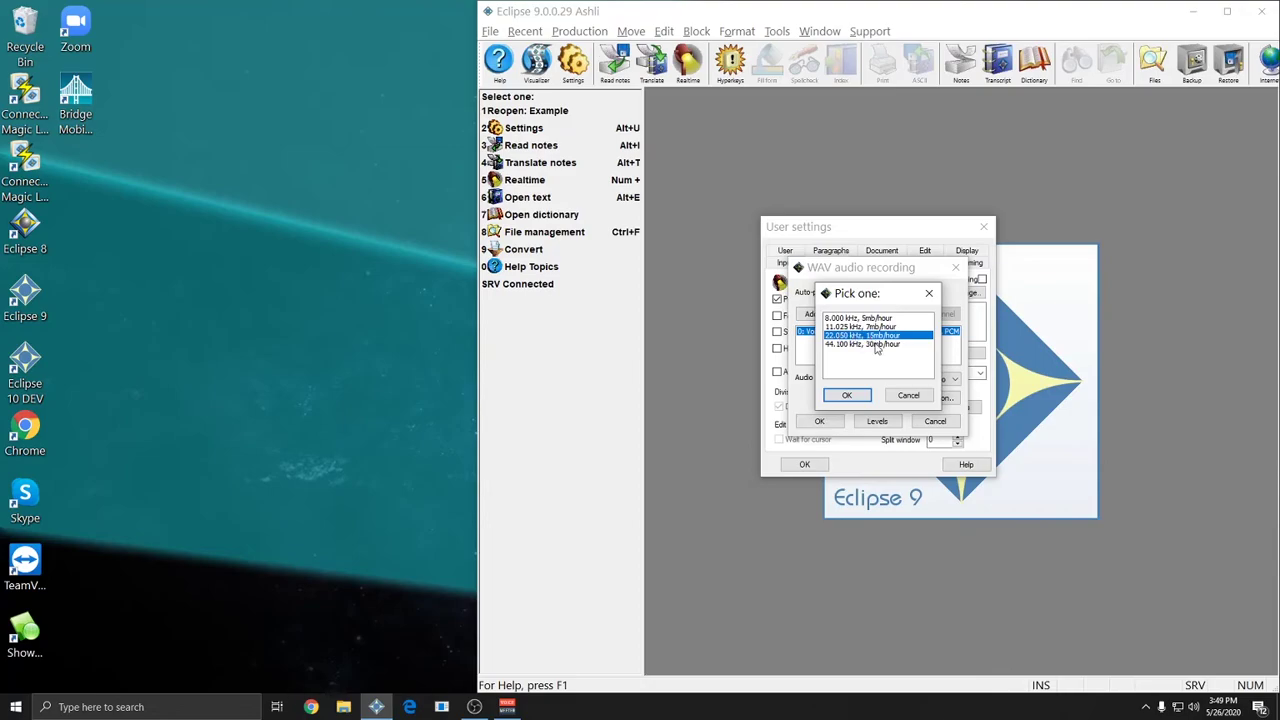
pyautogui.click(846, 396)
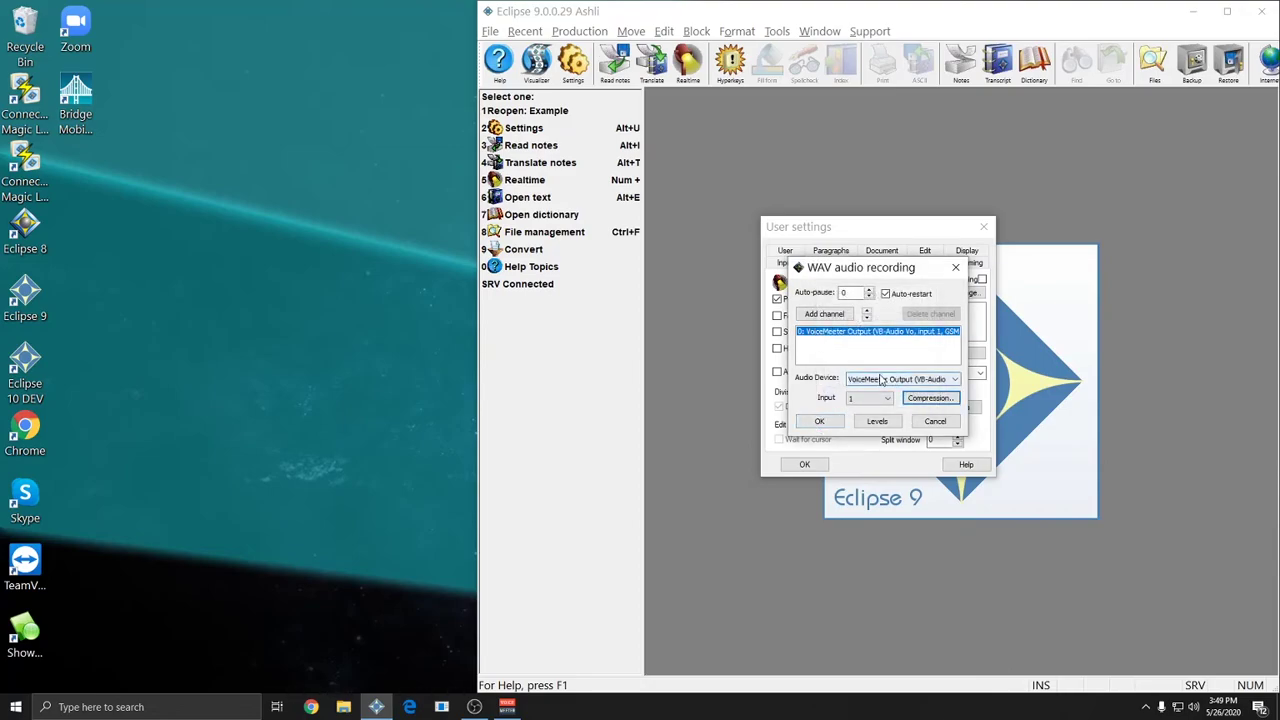
pyautogui.click(820, 421)
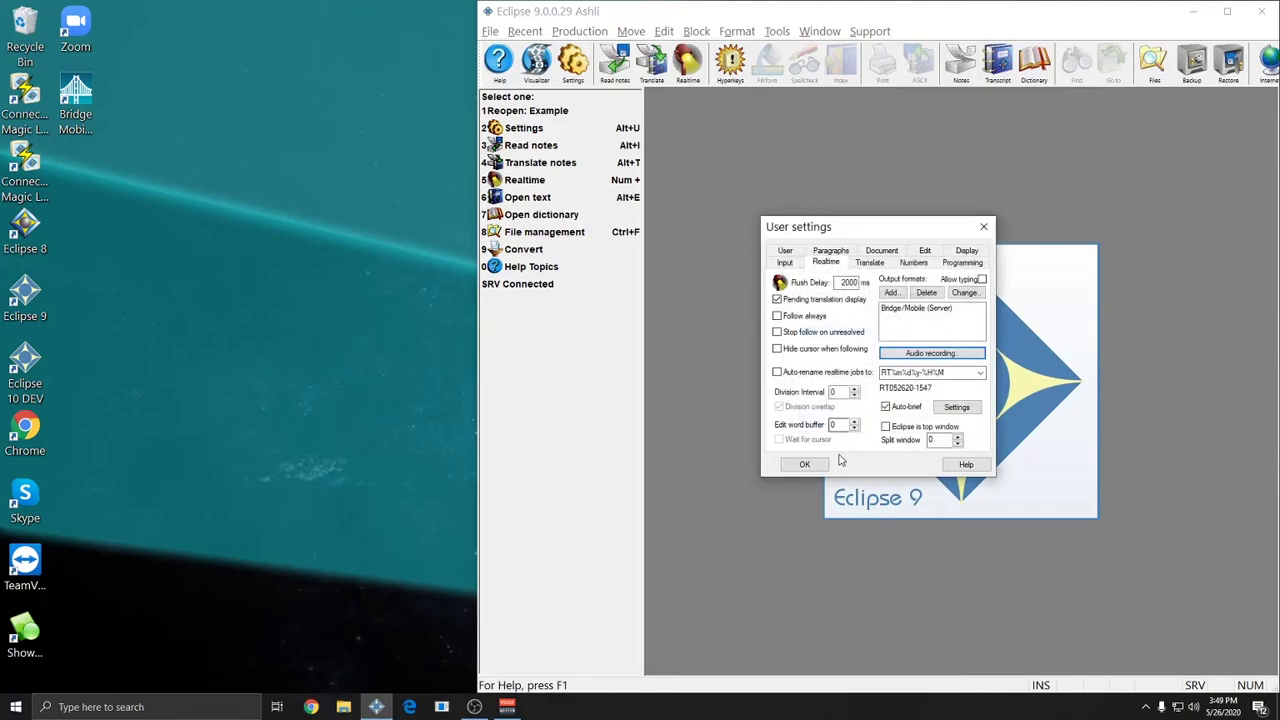
pyautogui.click(806, 464)
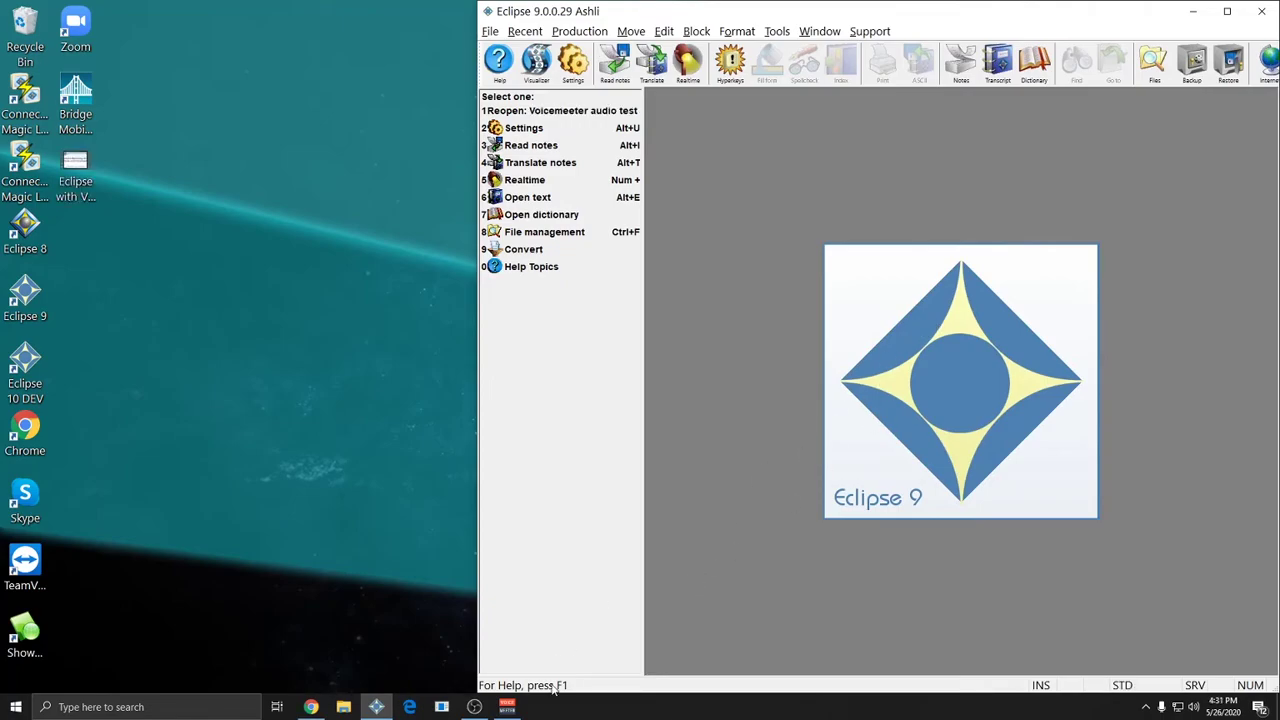
pyautogui.click(507, 706)
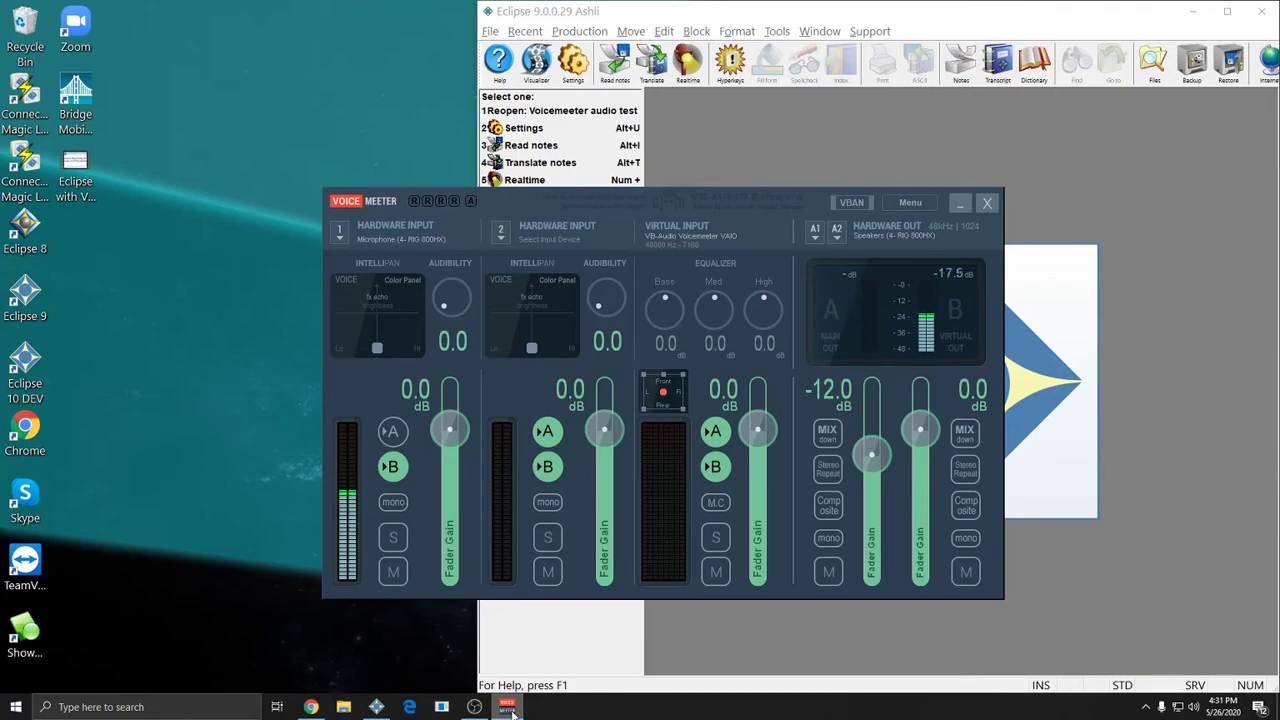
pyautogui.click(508, 707)
# Step: Launch Zoom, start a new meeting, and join it using computer audio
pyautogui.doubleClick(75, 28)
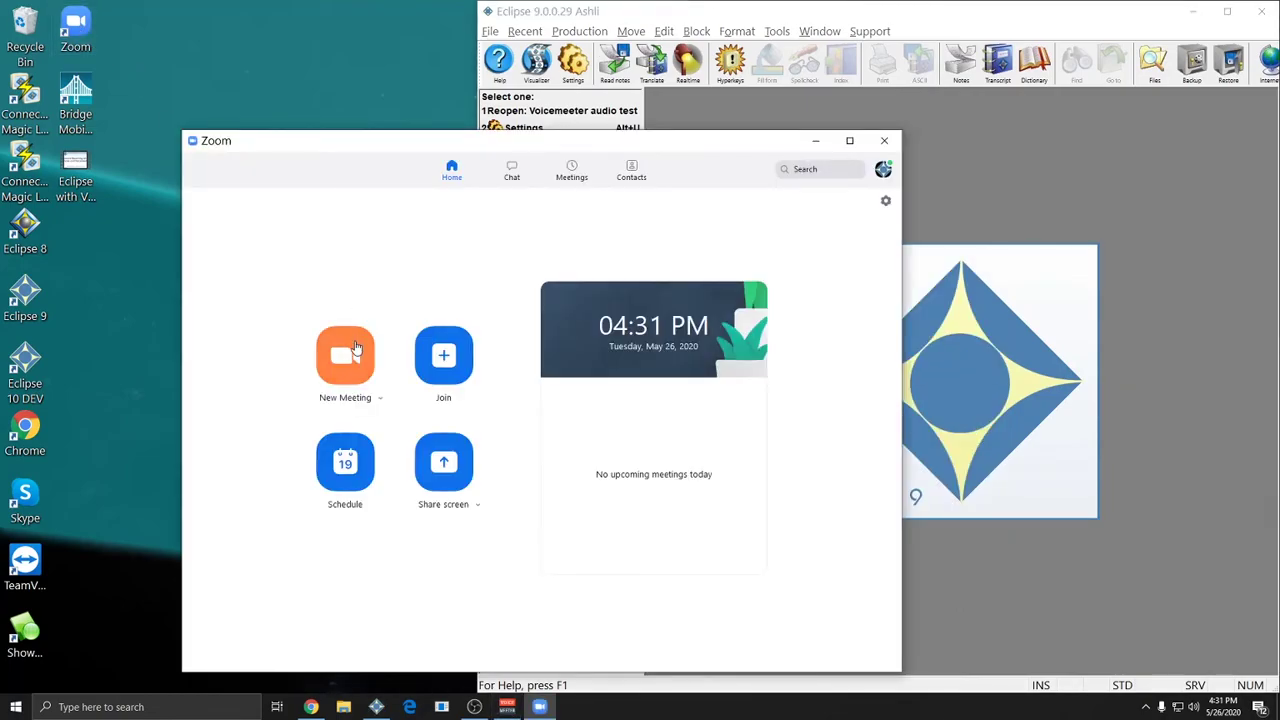
pyautogui.click(355, 347)
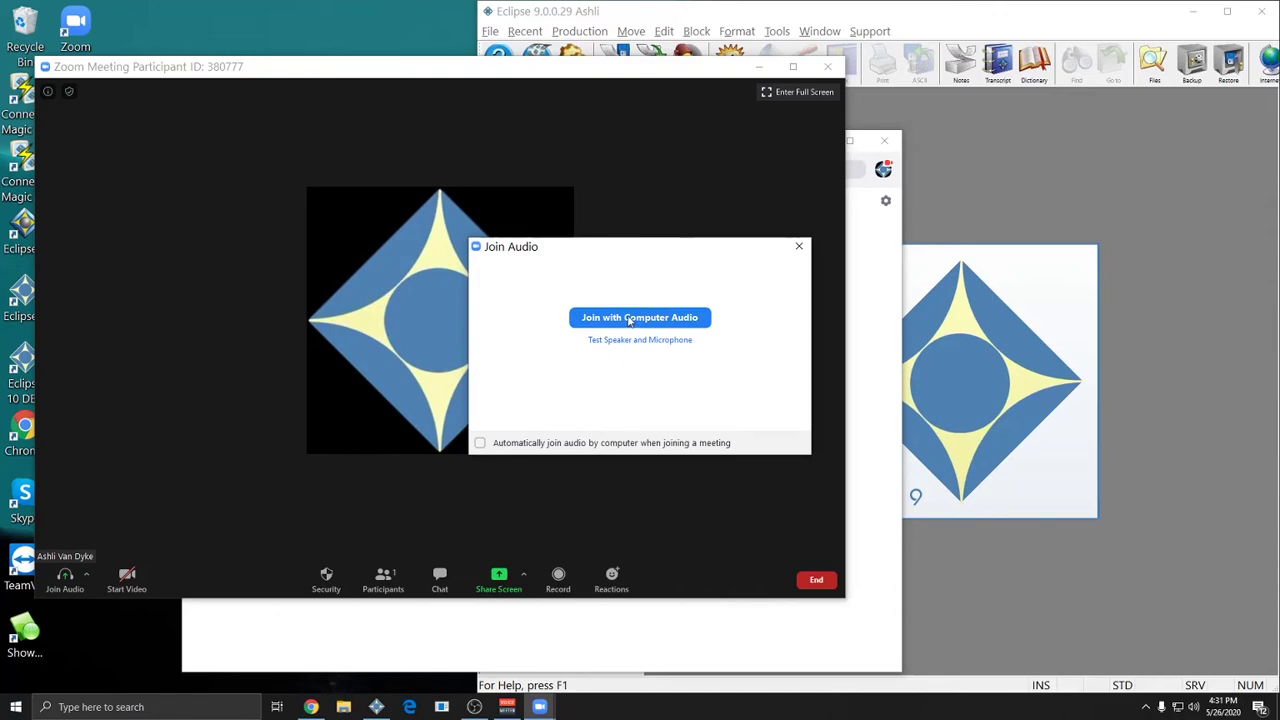
pyautogui.click(629, 318)
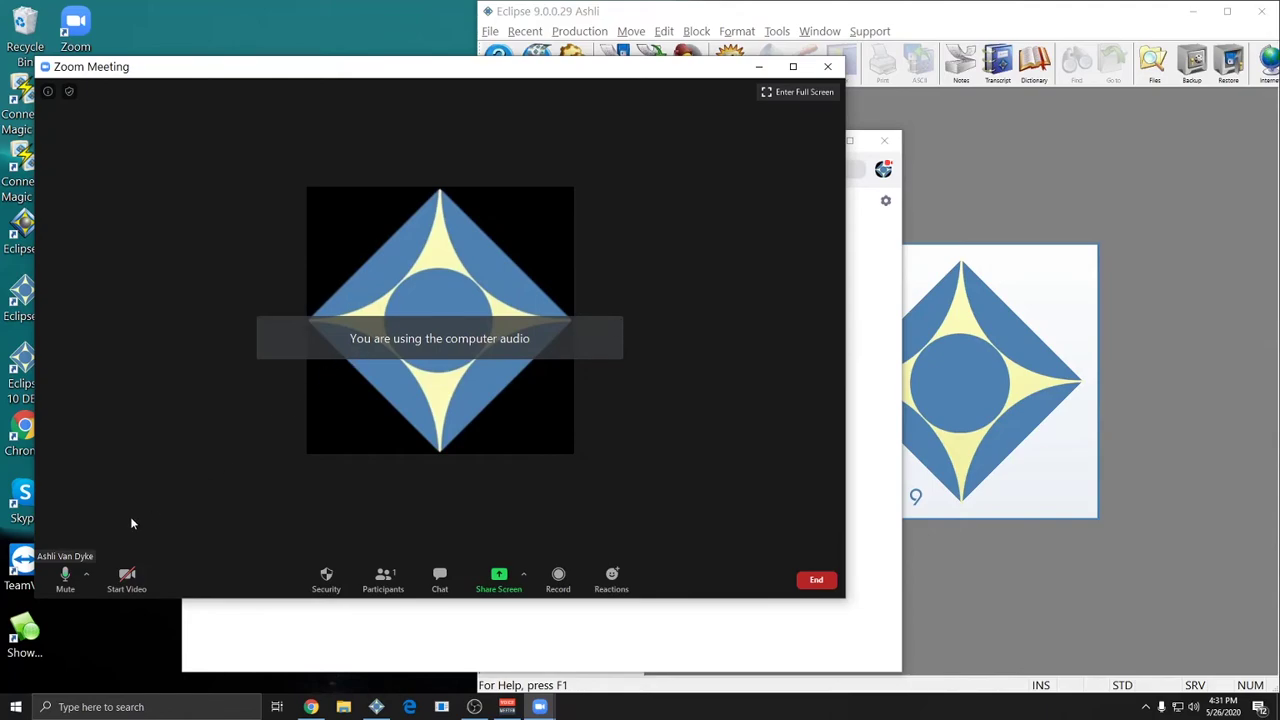
pyautogui.click(87, 577)
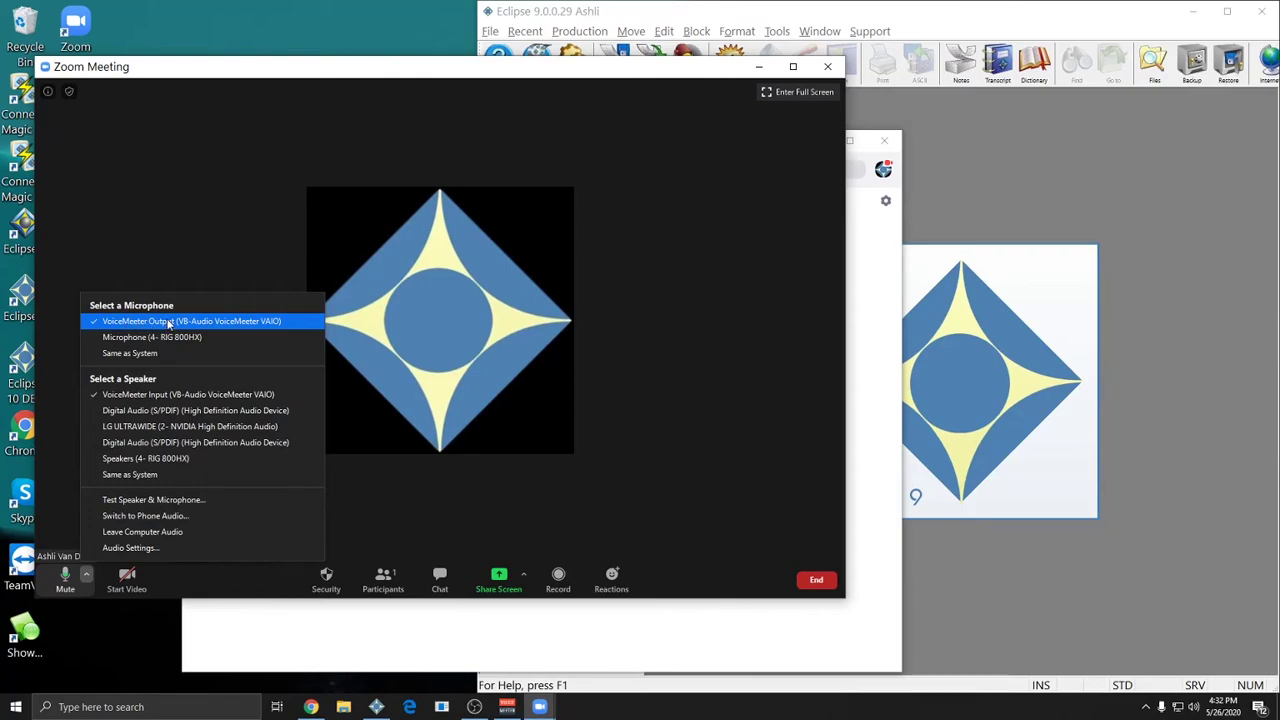
pyautogui.click(203, 397)
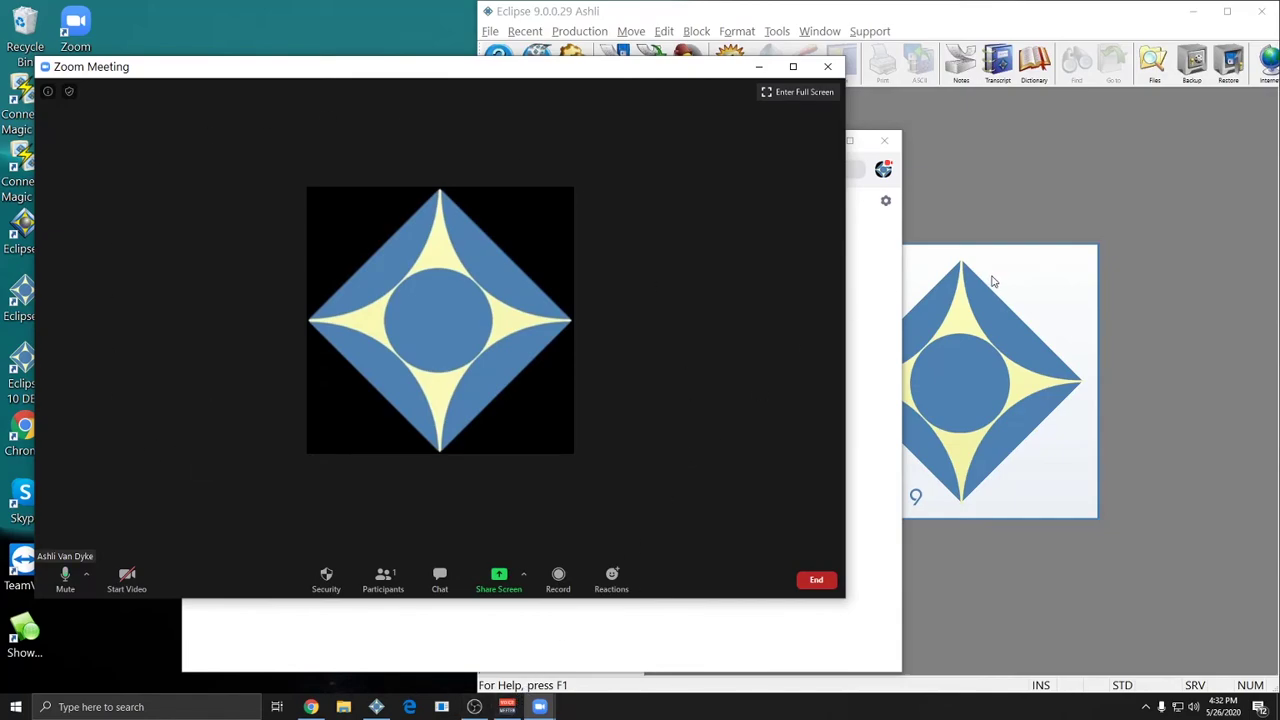
pyautogui.click(89, 576)
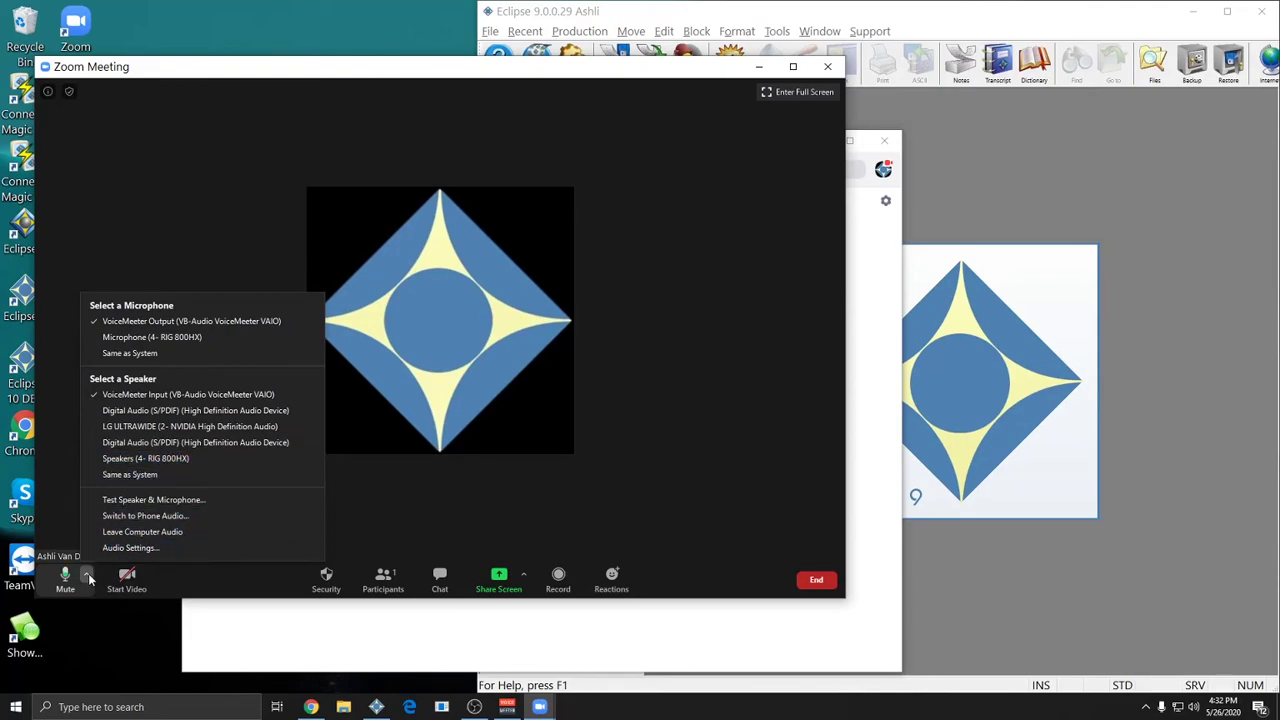
pyautogui.click(210, 592)
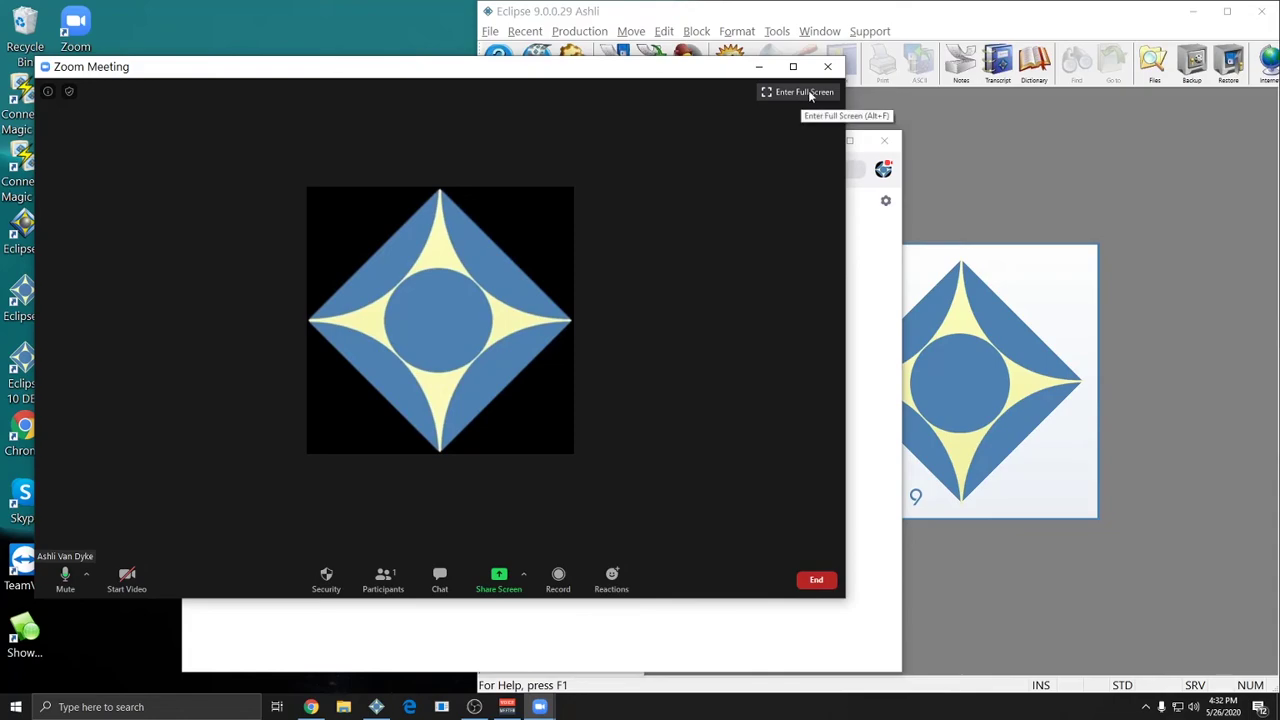
# Step: Close the Zoom Home window so only the meeting window stays open over Eclipse 9
pyautogui.click(890, 315)
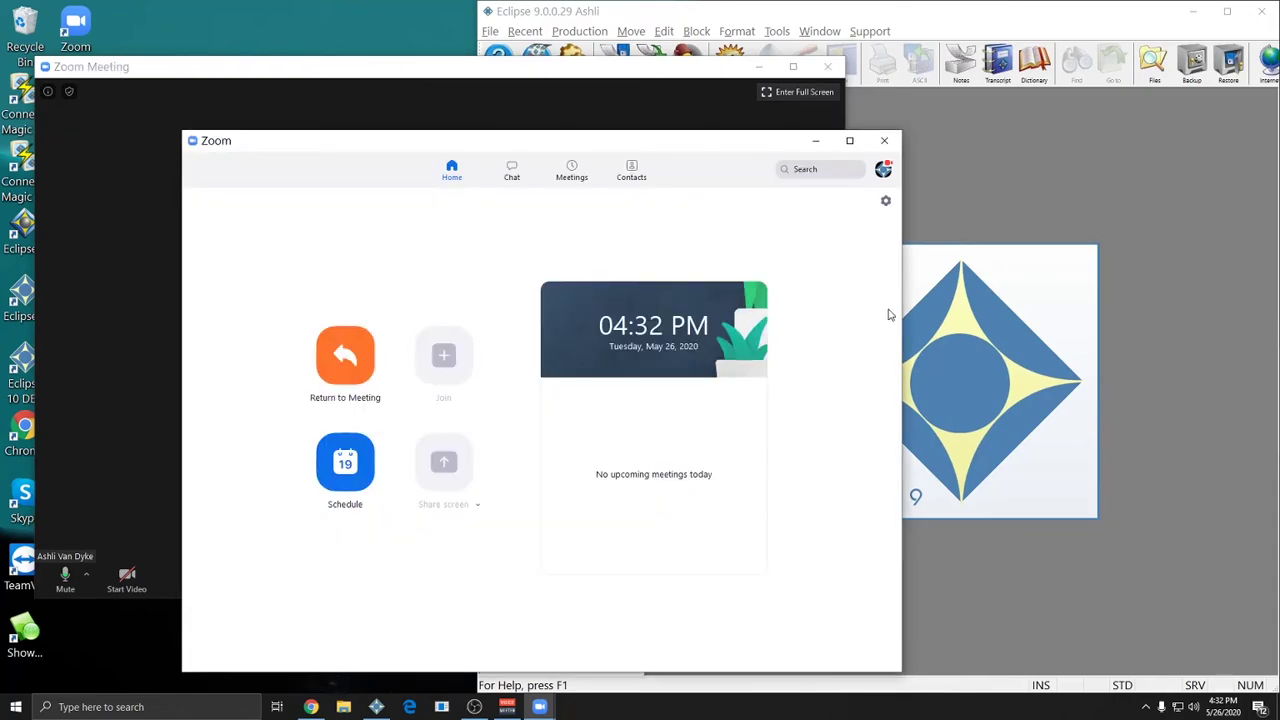
pyautogui.click(884, 140)
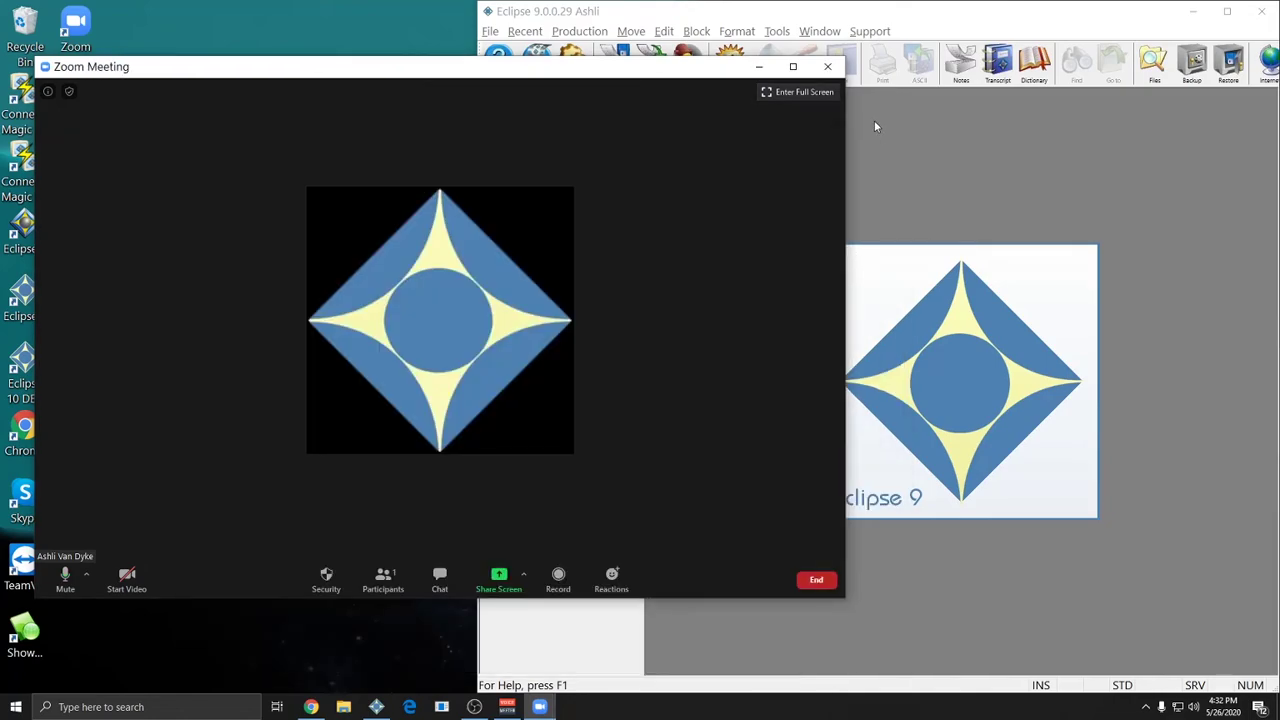